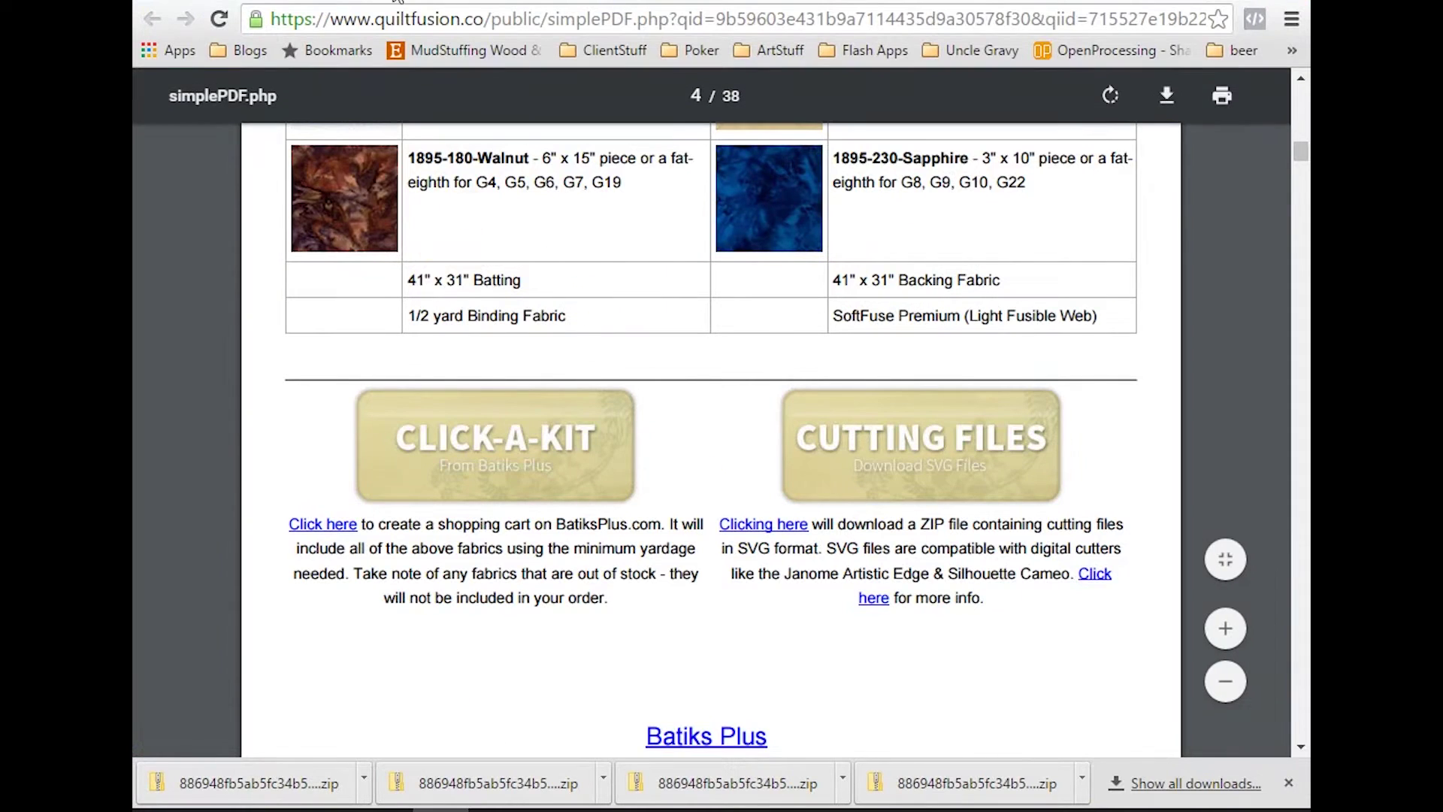
Step: Close the PDF tab to return to the Prancer pattern's $6.99 product page
key("ctrl+w")
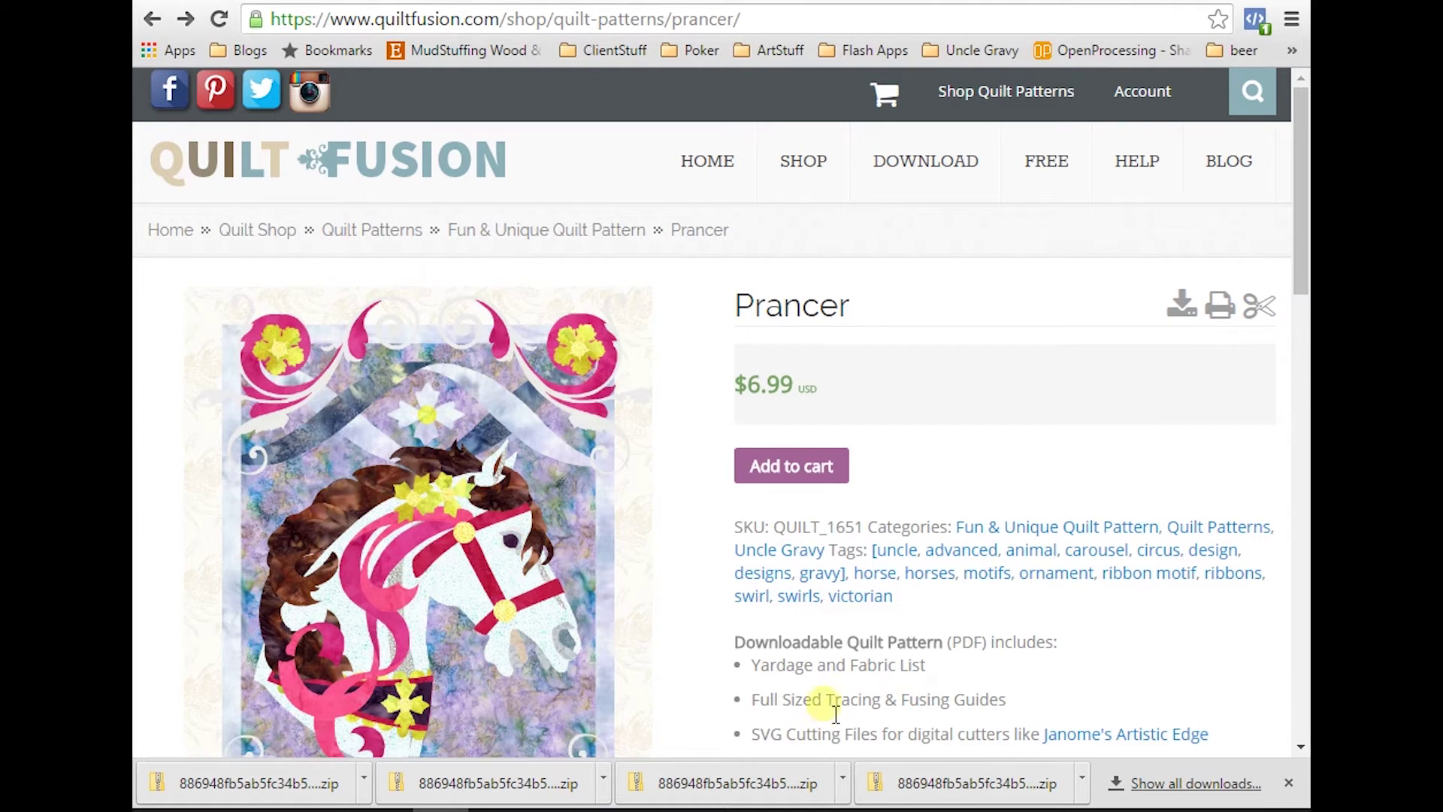
Step: Switch back to the pattern PDF and jump to its first page
left_click_drag(1298, 184, 1298, 238)
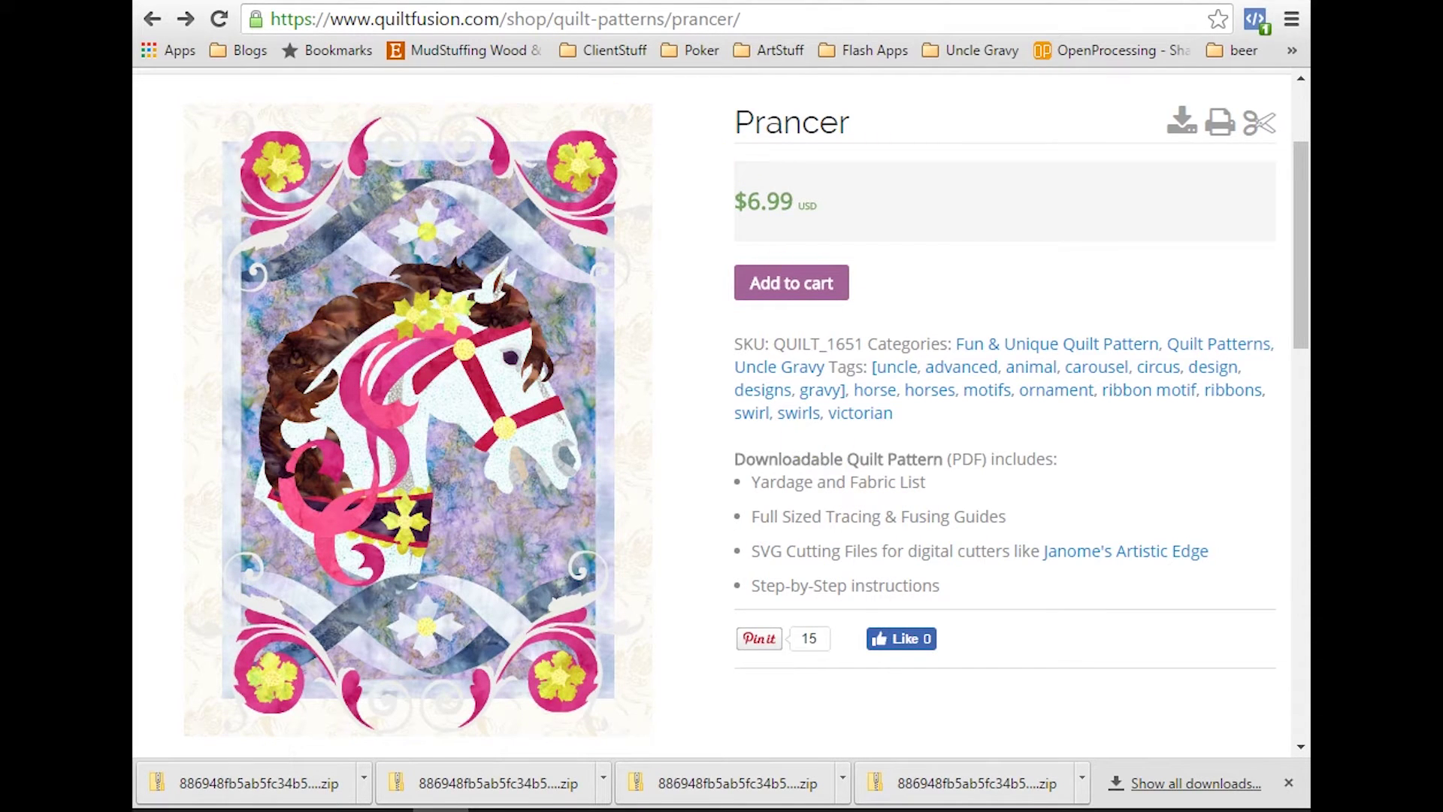
left_click(485, 2)
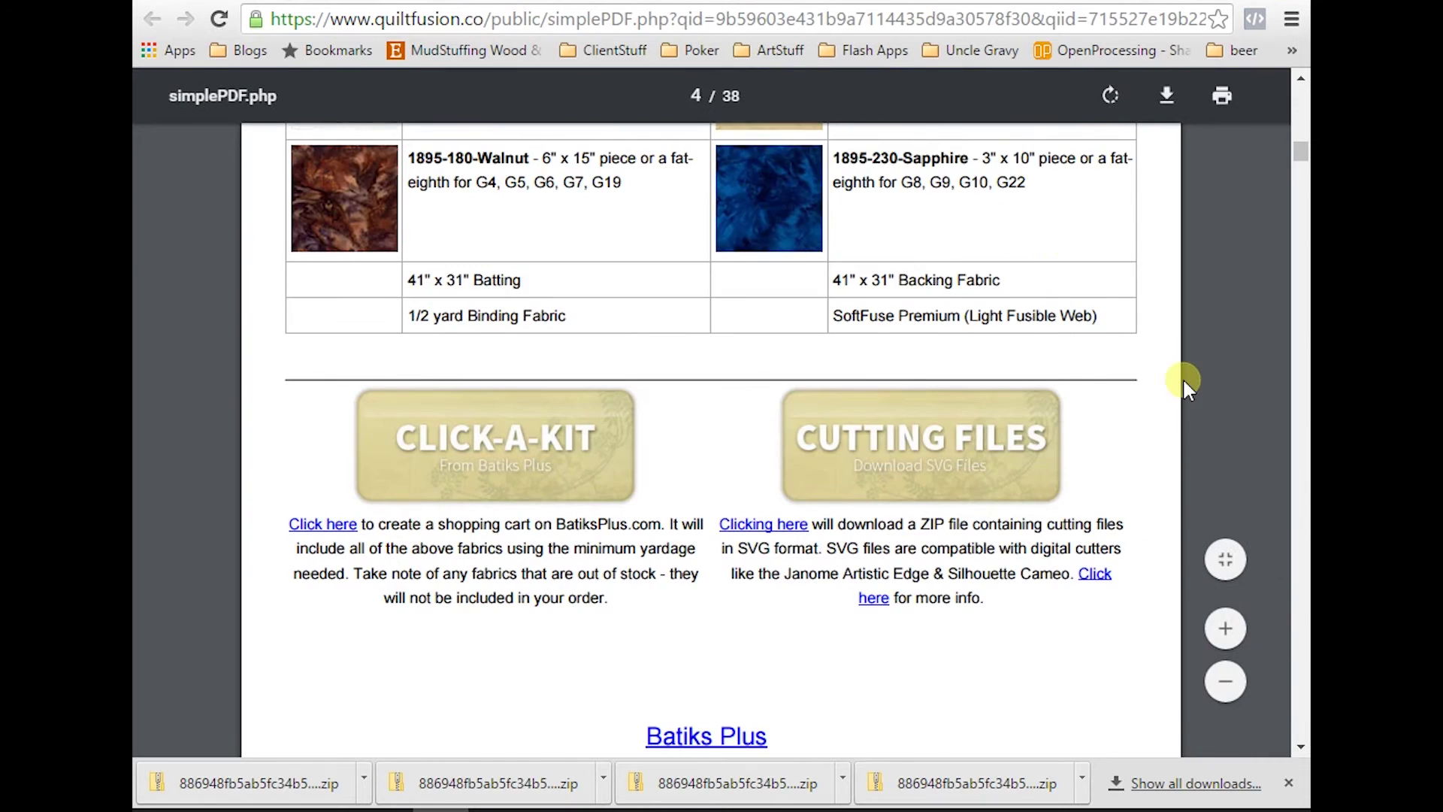
key("Home")
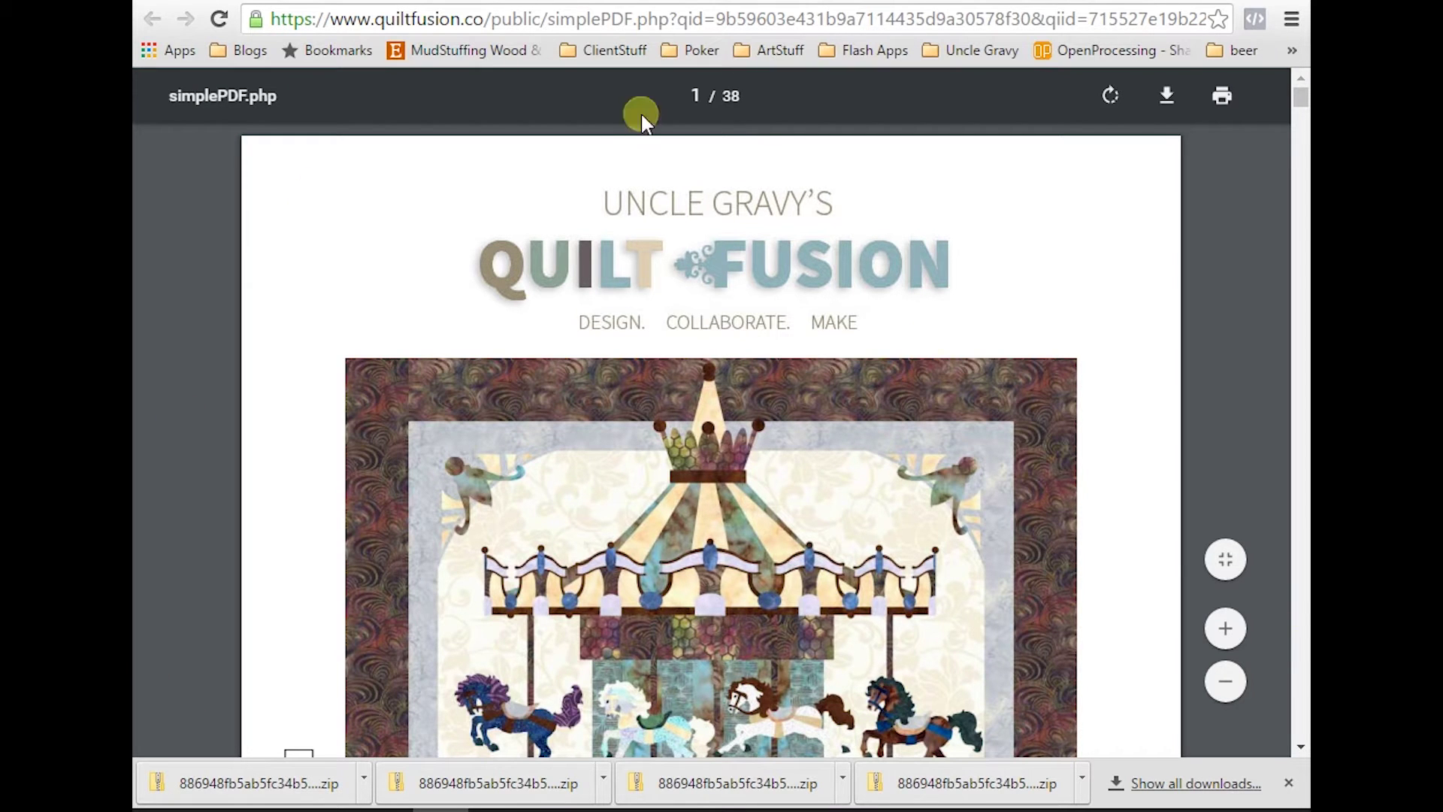
Step: Page down to page 4, download the SVG Cutting Files ZIP and open it
left_click(1298, 605)
left_click(1296, 601)
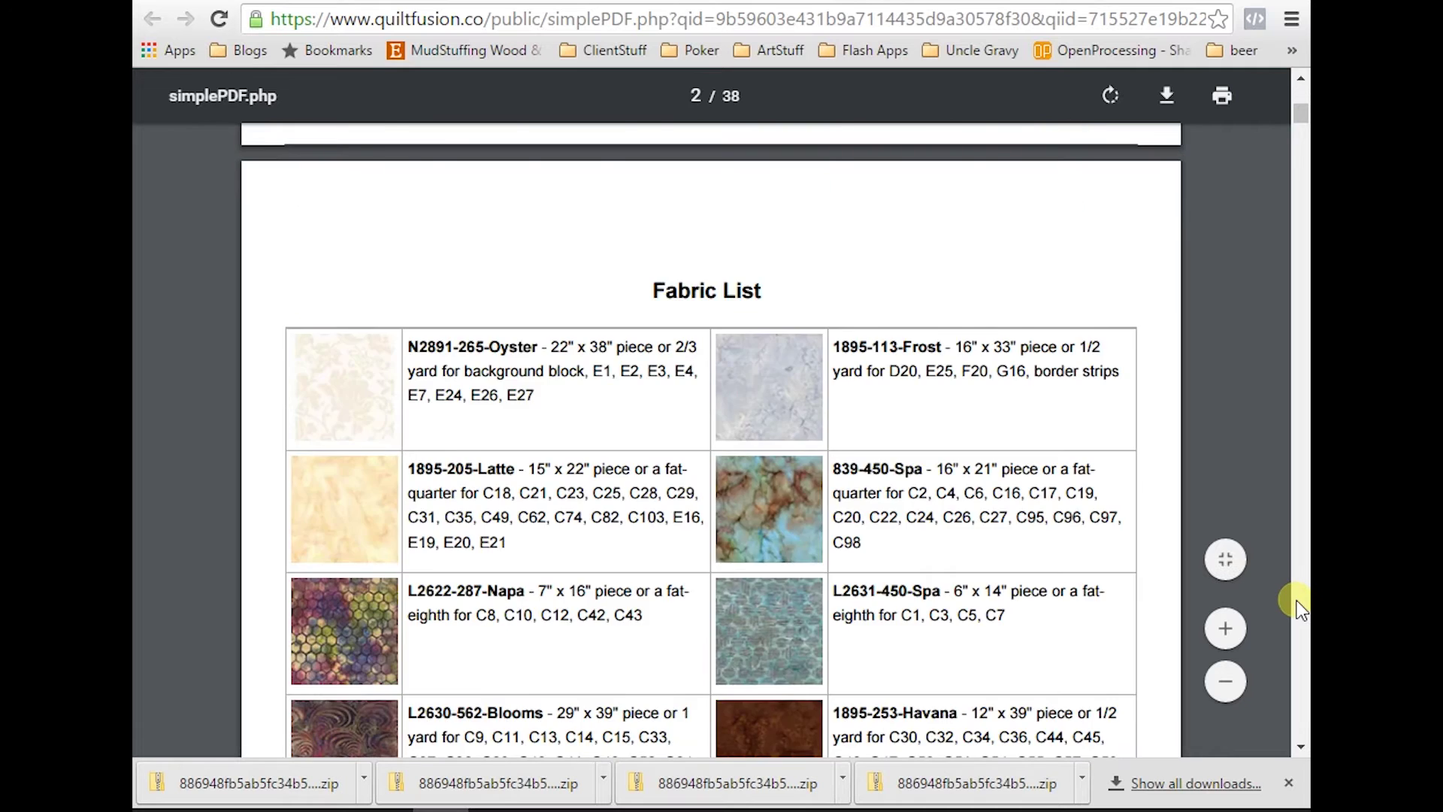
left_click(1296, 601)
left_click(1296, 602)
left_click(1296, 601)
left_click(1296, 601)
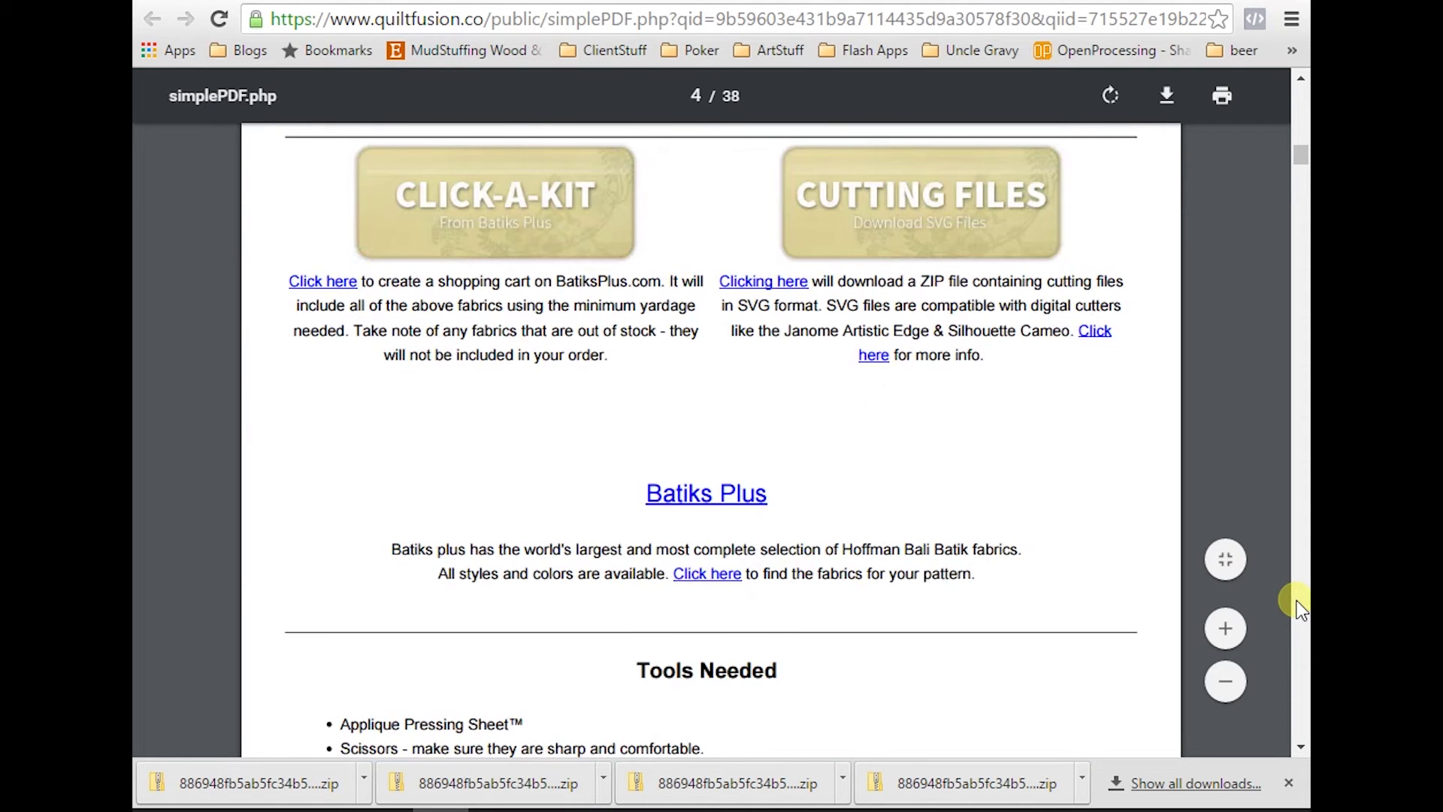
left_click(841, 216)
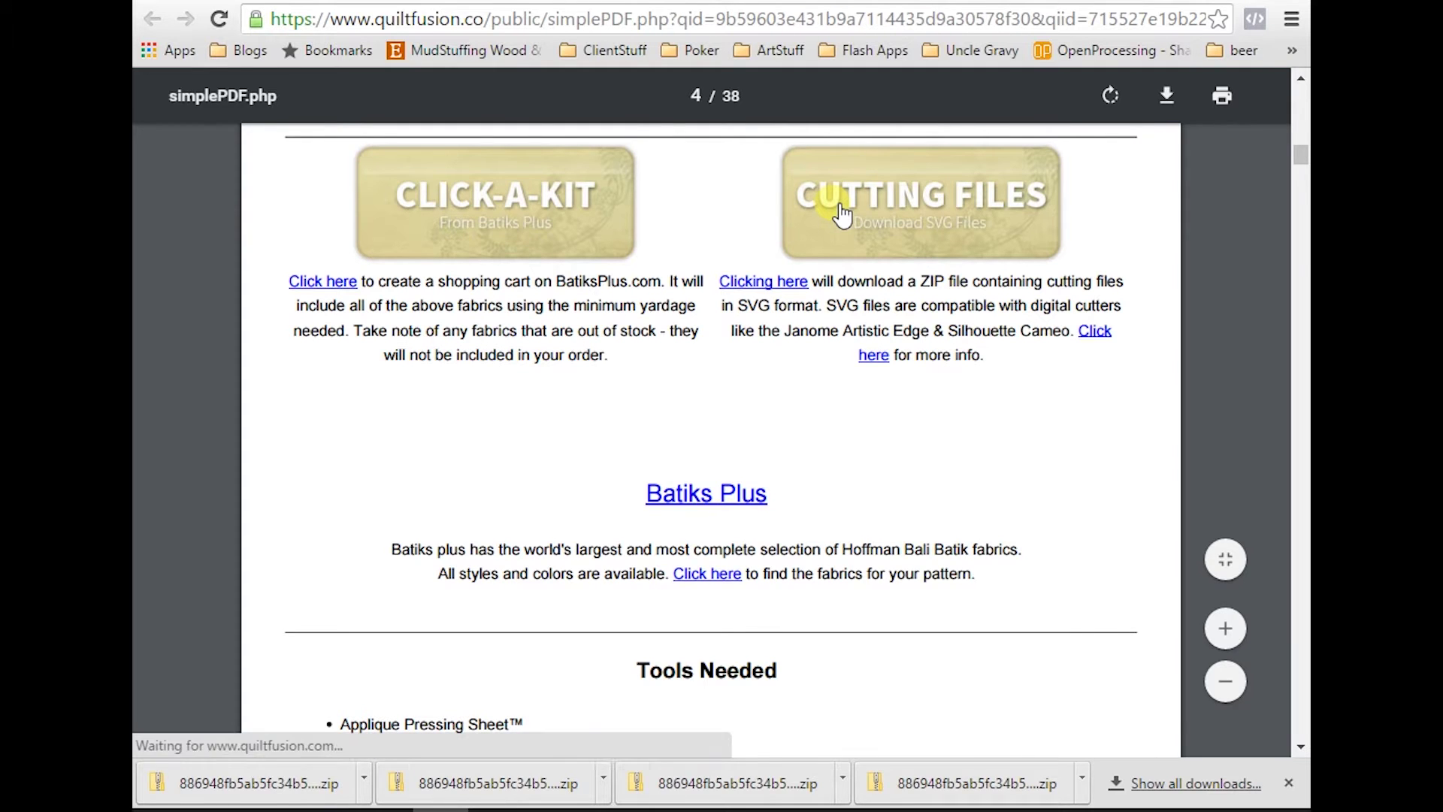
left_click(192, 784)
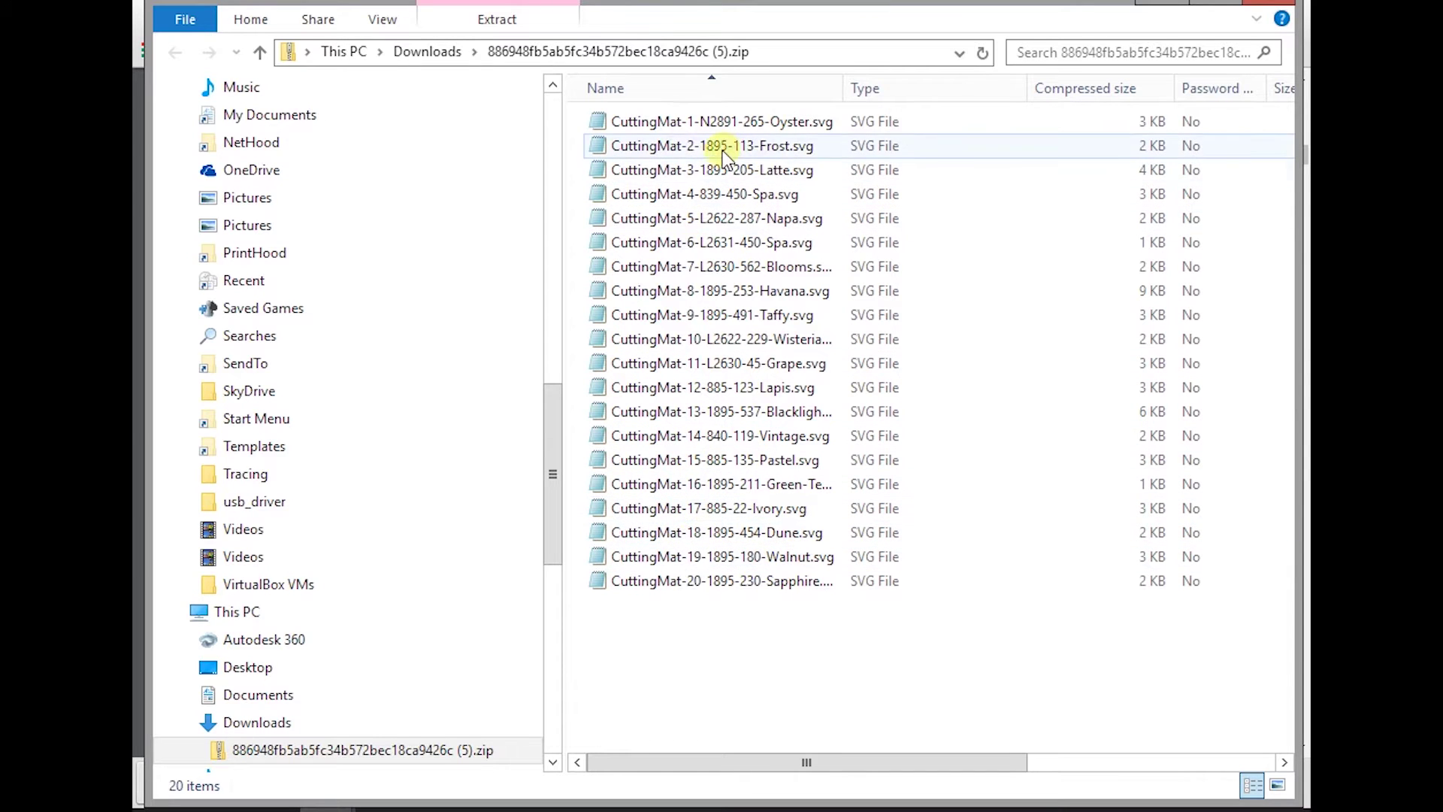
Step: Start Extract all on the ZIP with the Desktop as destination, then cancel the extraction
left_click(493, 20)
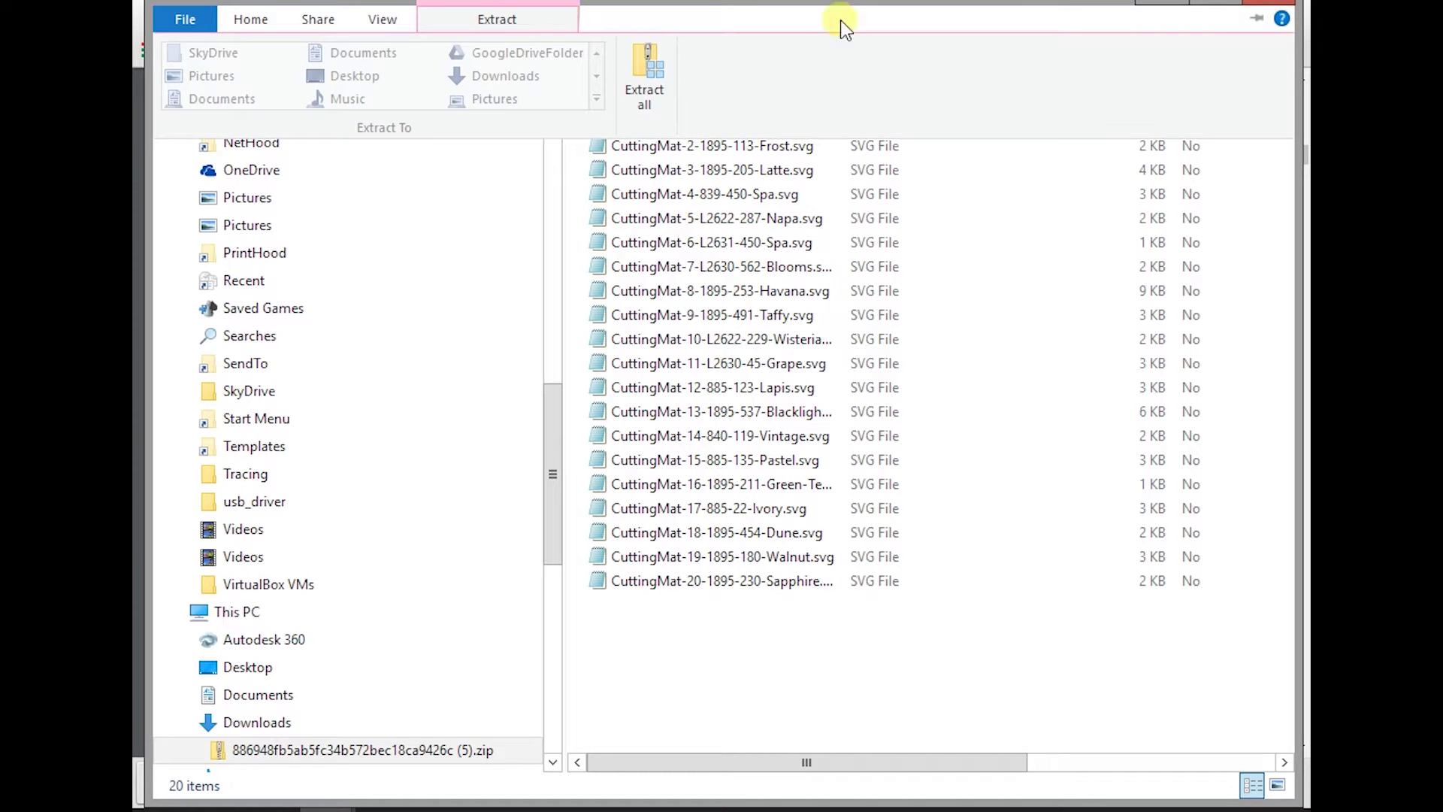
left_click(646, 75)
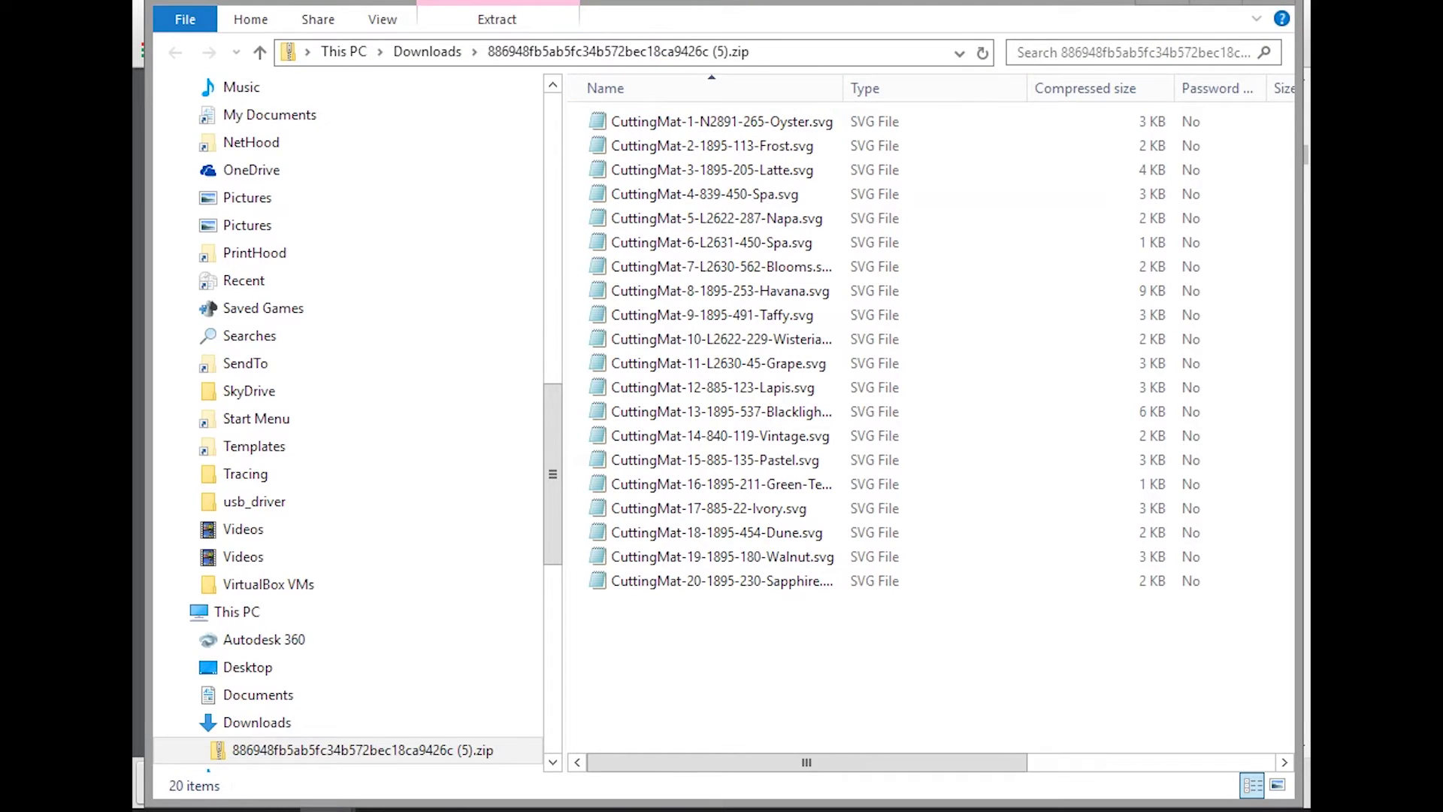
left_click(872, 296)
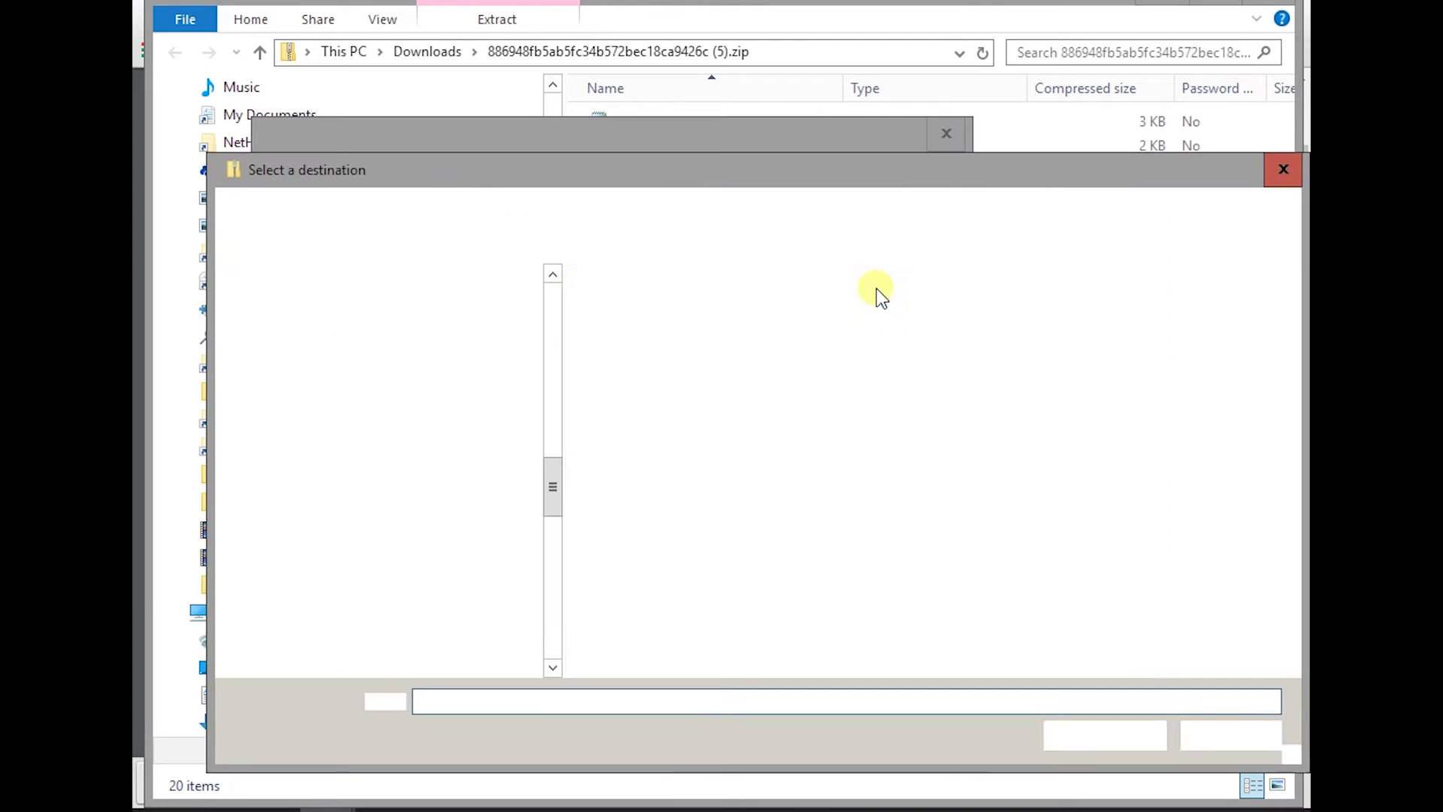
scroll(548, 492, "up", 3)
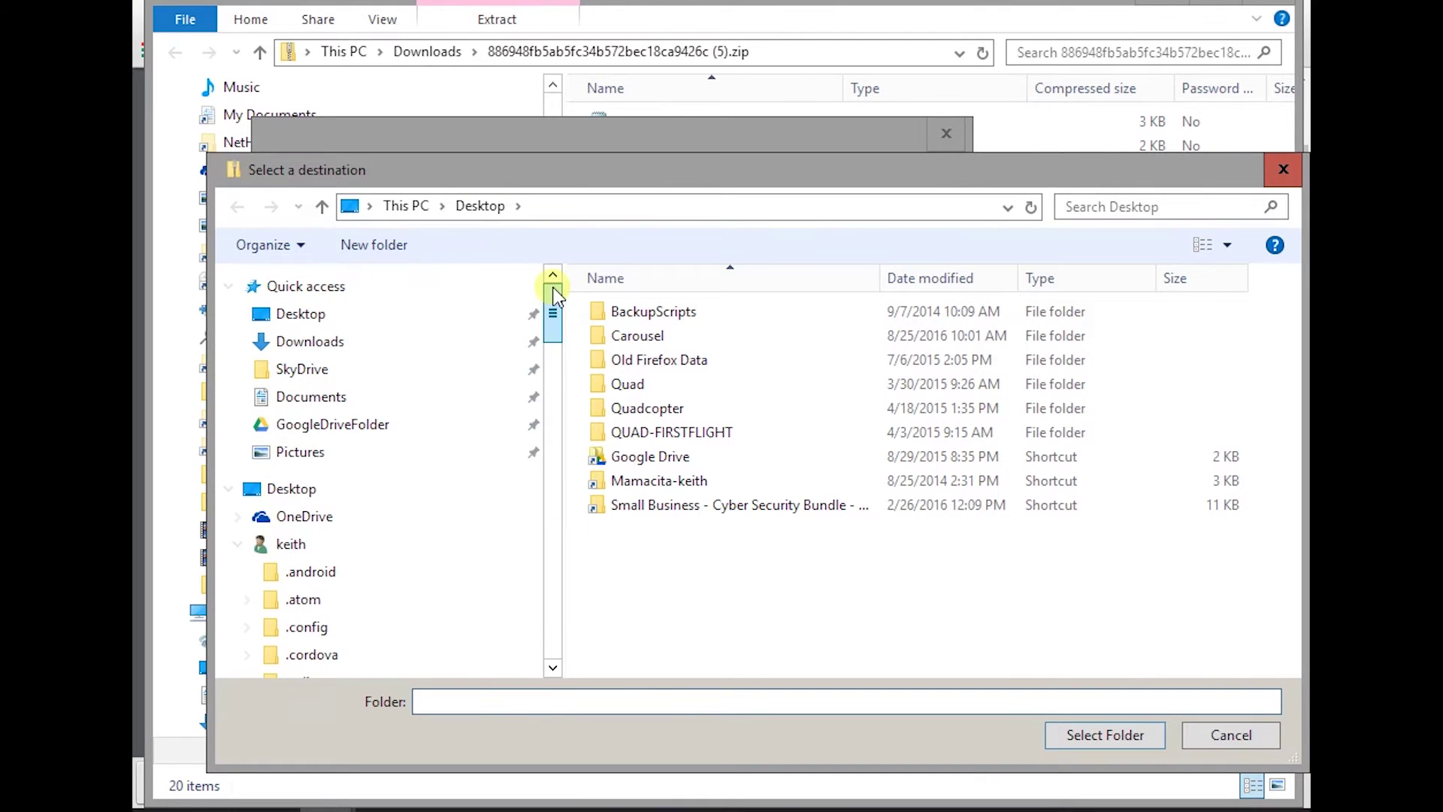
left_click(299, 314)
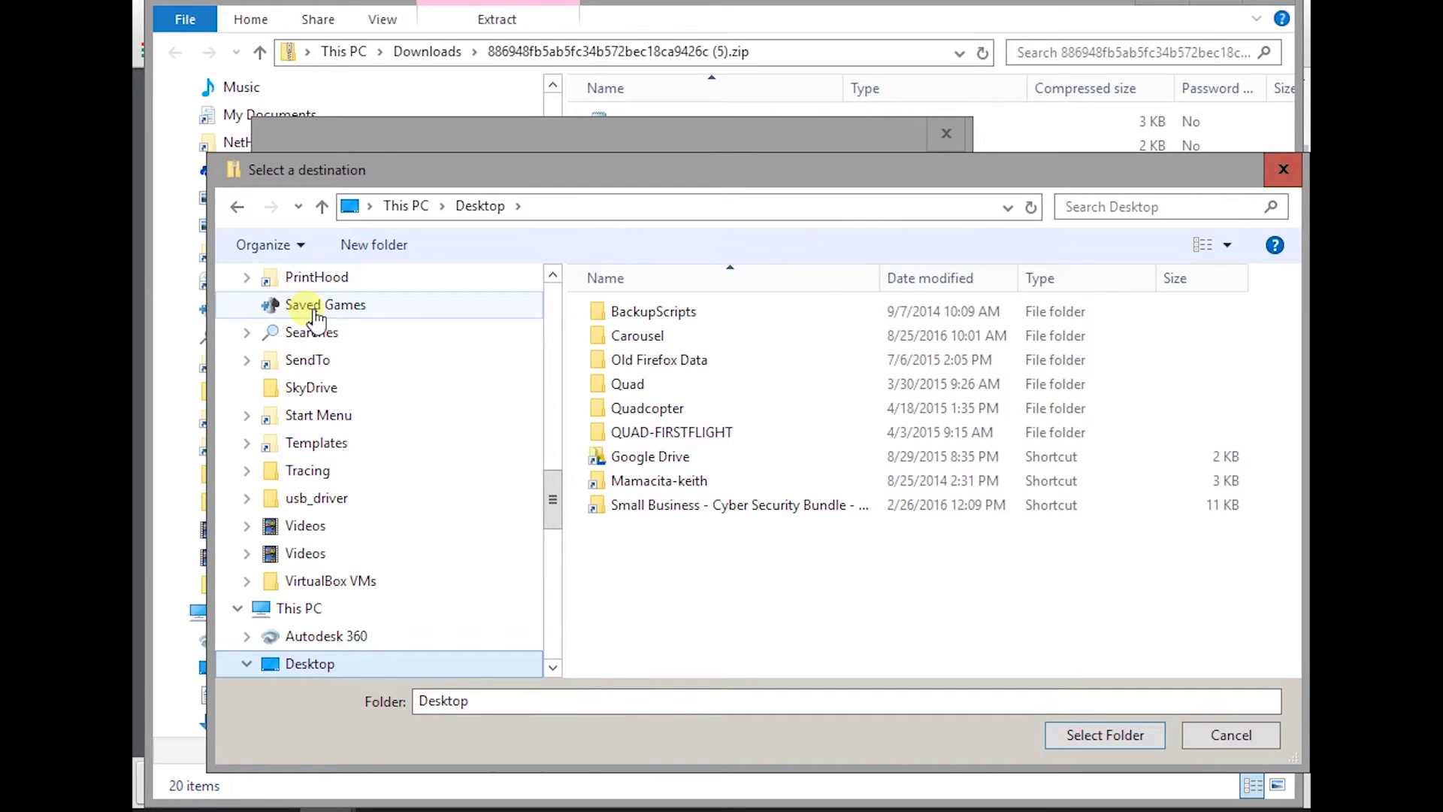
left_click(1066, 729)
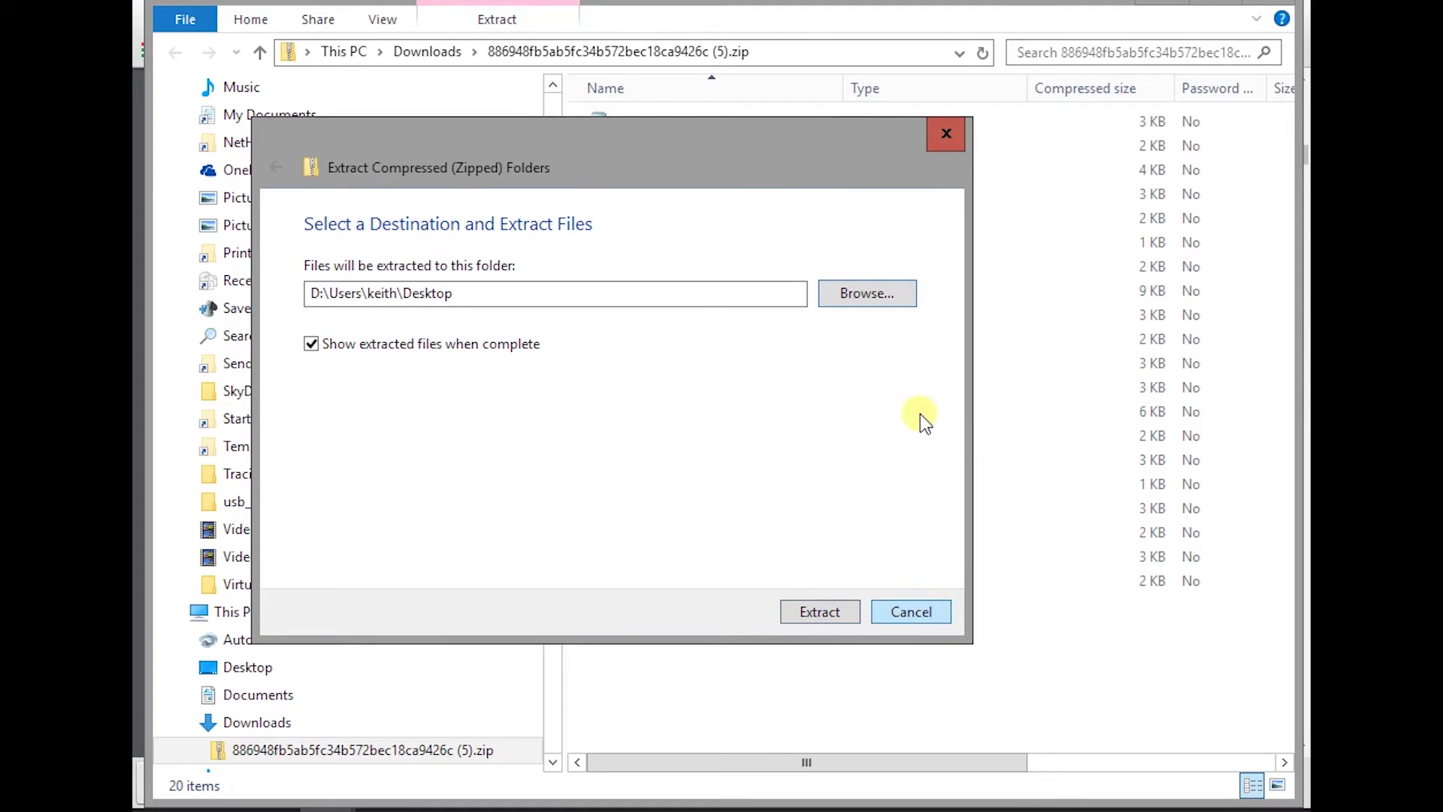
left_click(946, 139)
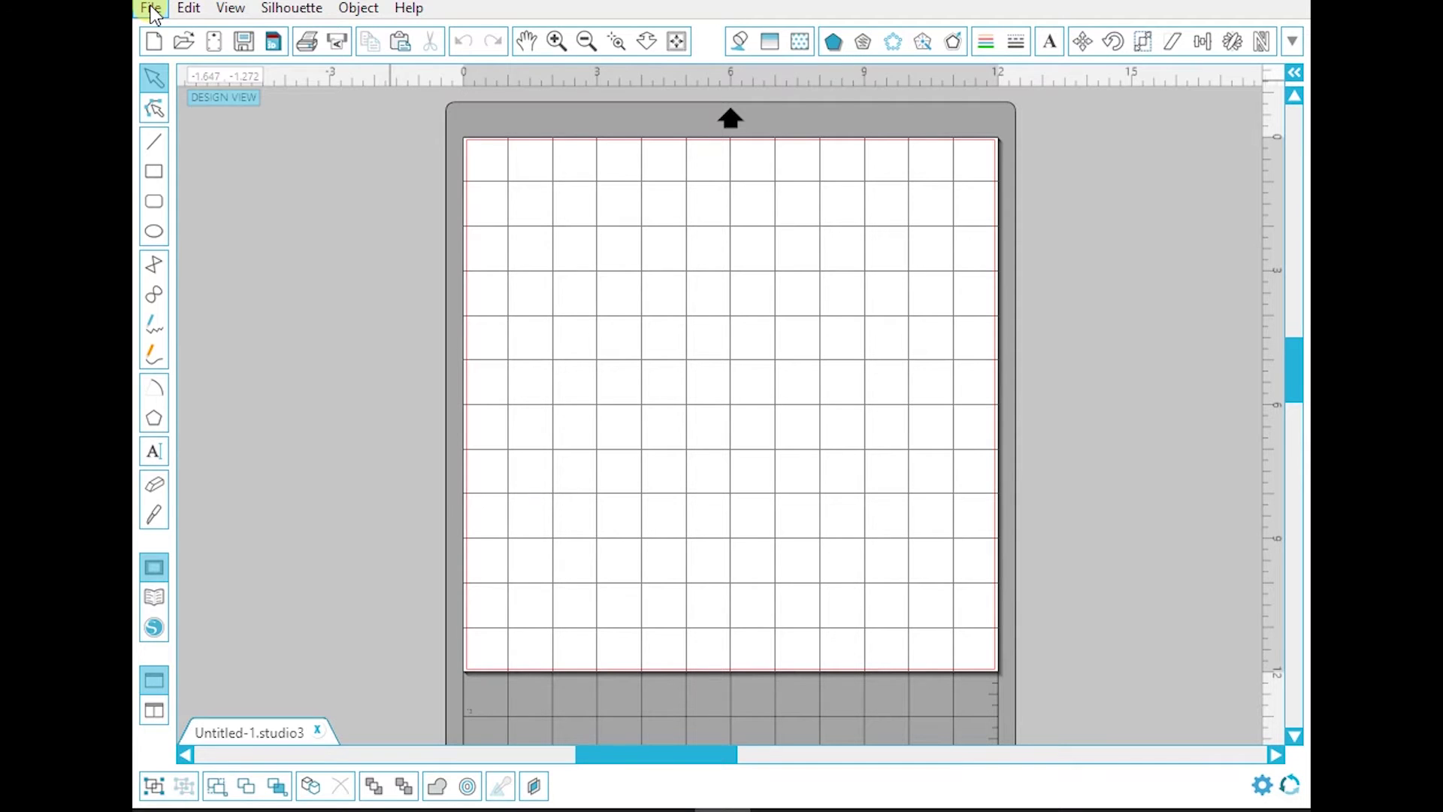
Step: Bring up Silhouette Studio's File menu over the empty Untitled-1 page
left_click(151, 8)
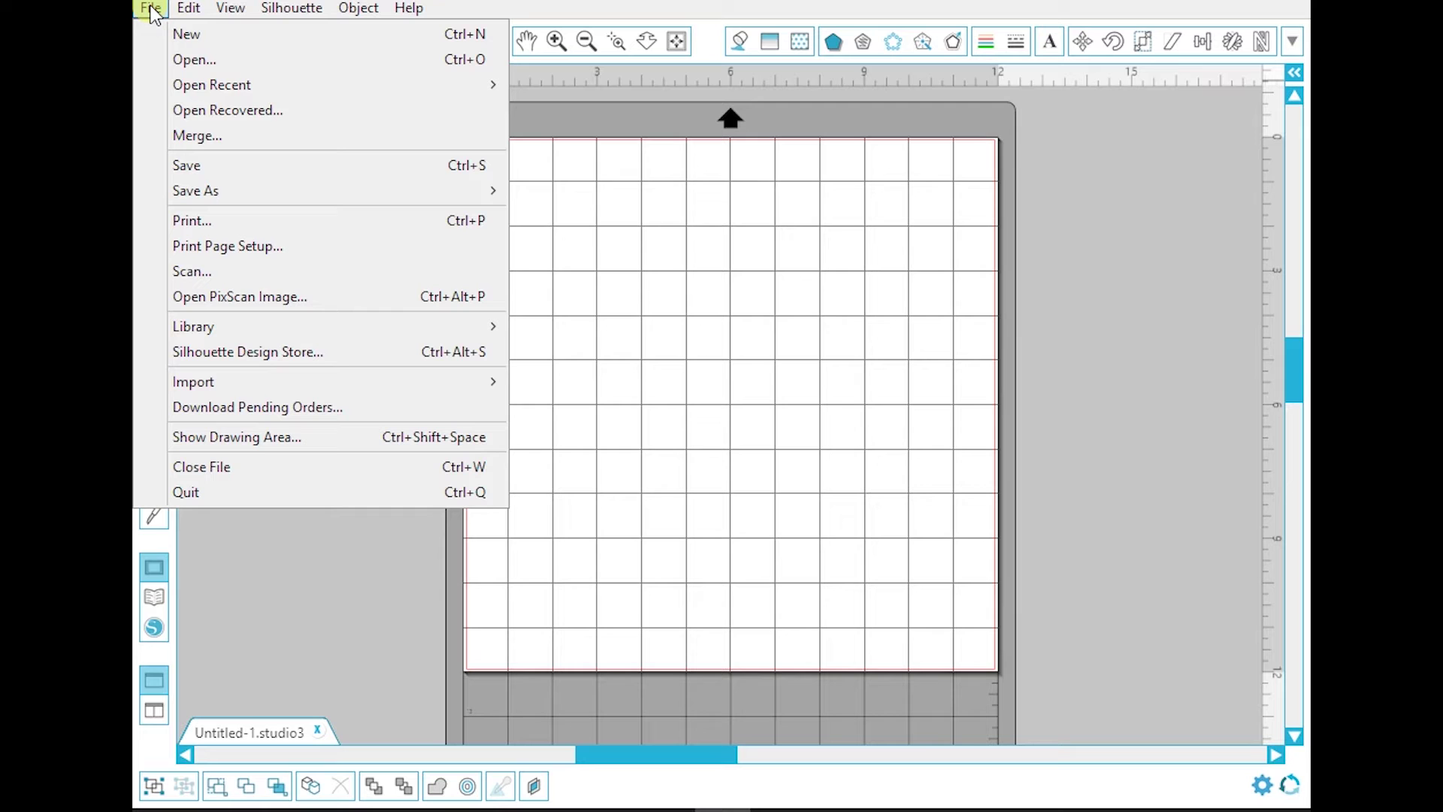
Step: Open CuttingMat-1-N2891-265-Oyster.svg from the Desktop's Carousel folder
left_click(181, 59)
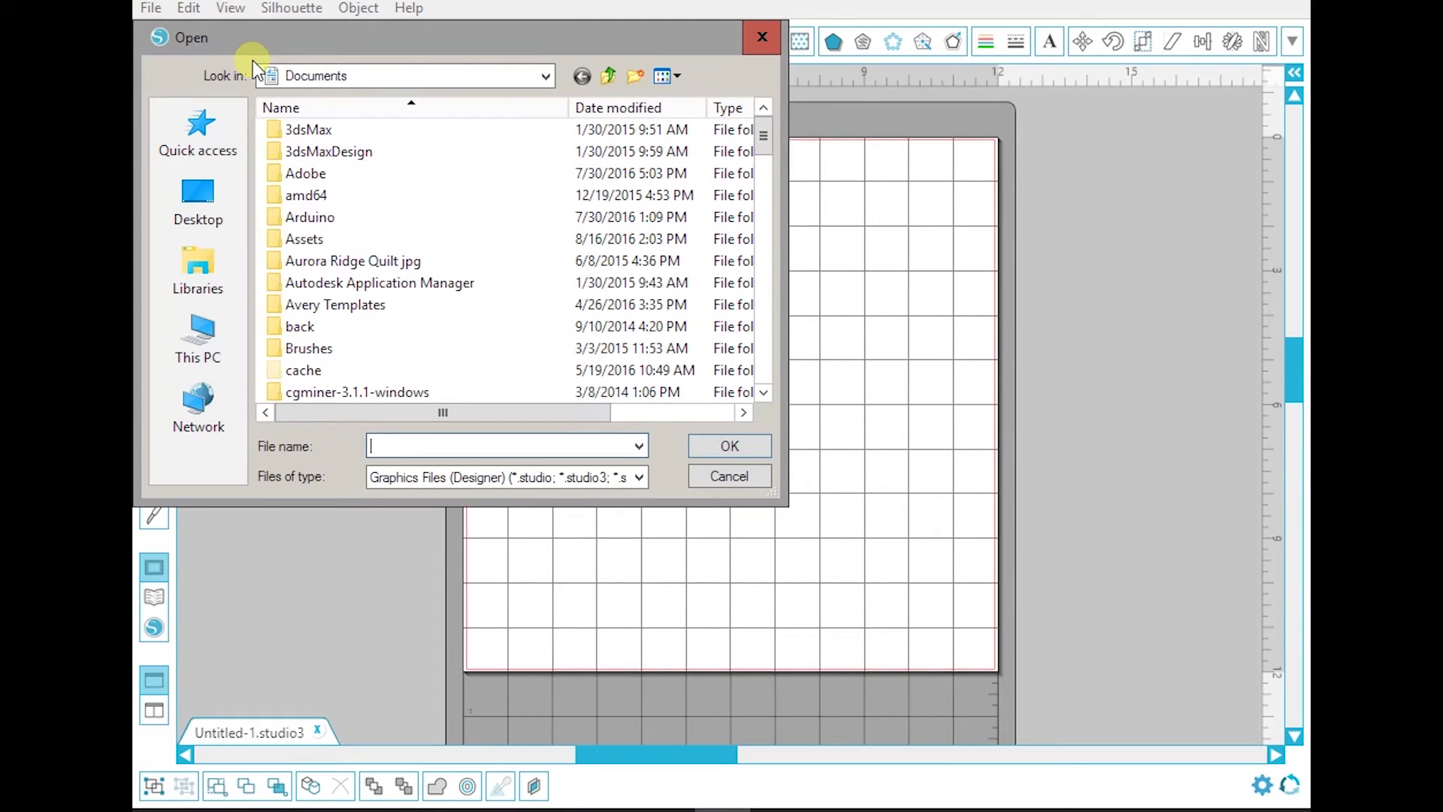
left_click(495, 484)
left_click(432, 447)
left_click_drag(228, 36, 361, 84)
left_click(325, 251)
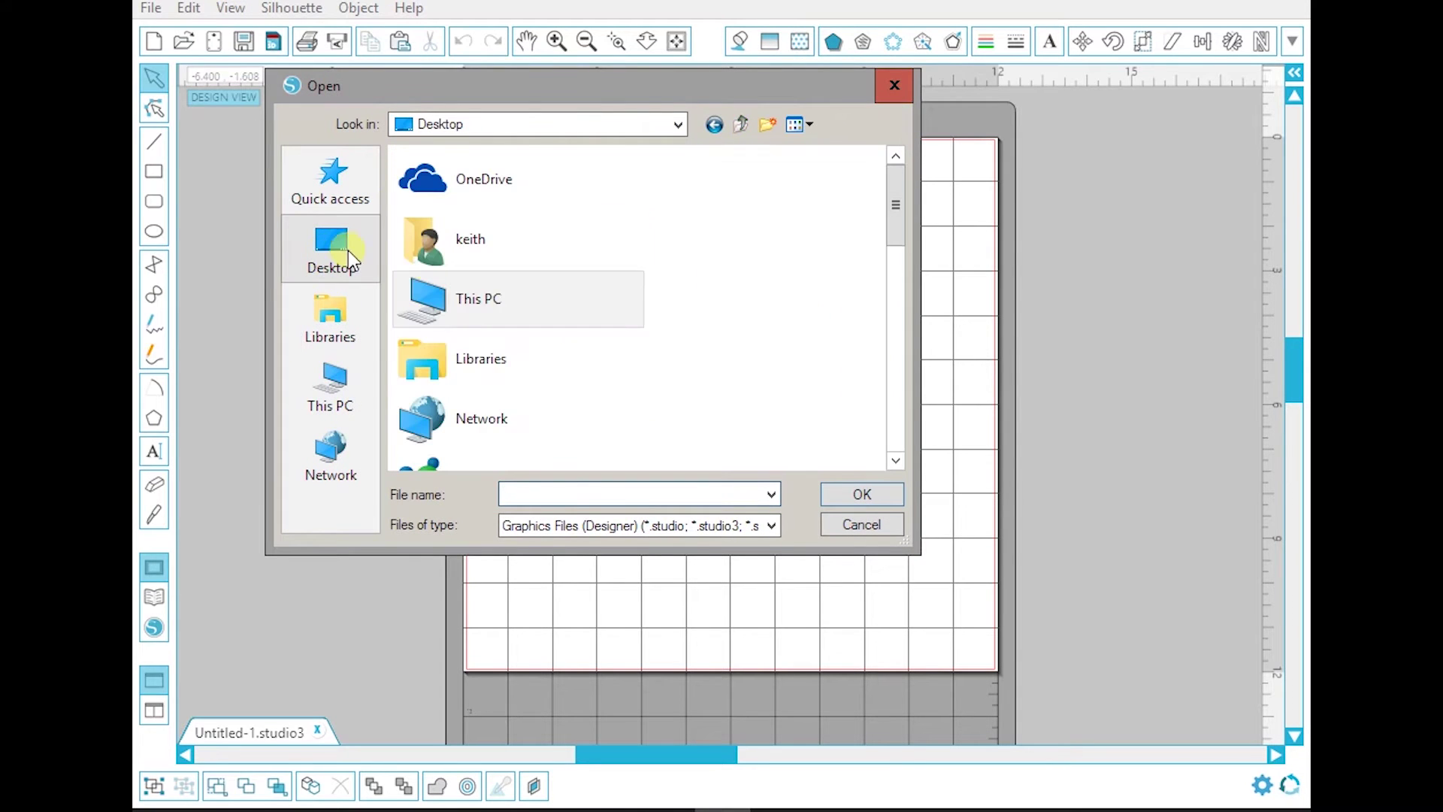
scroll(864, 390, "down", 5)
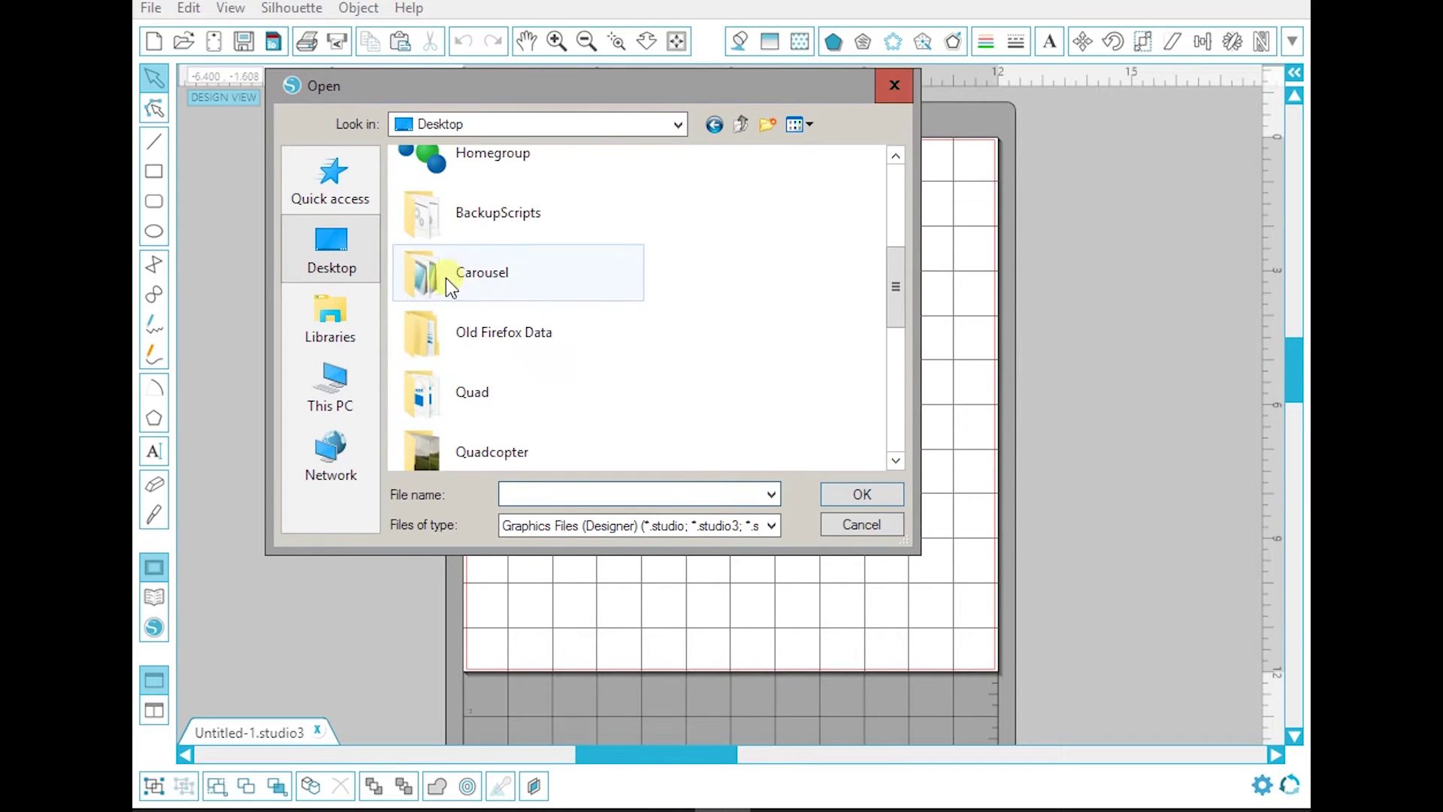
double_click(445, 277)
left_click(461, 178)
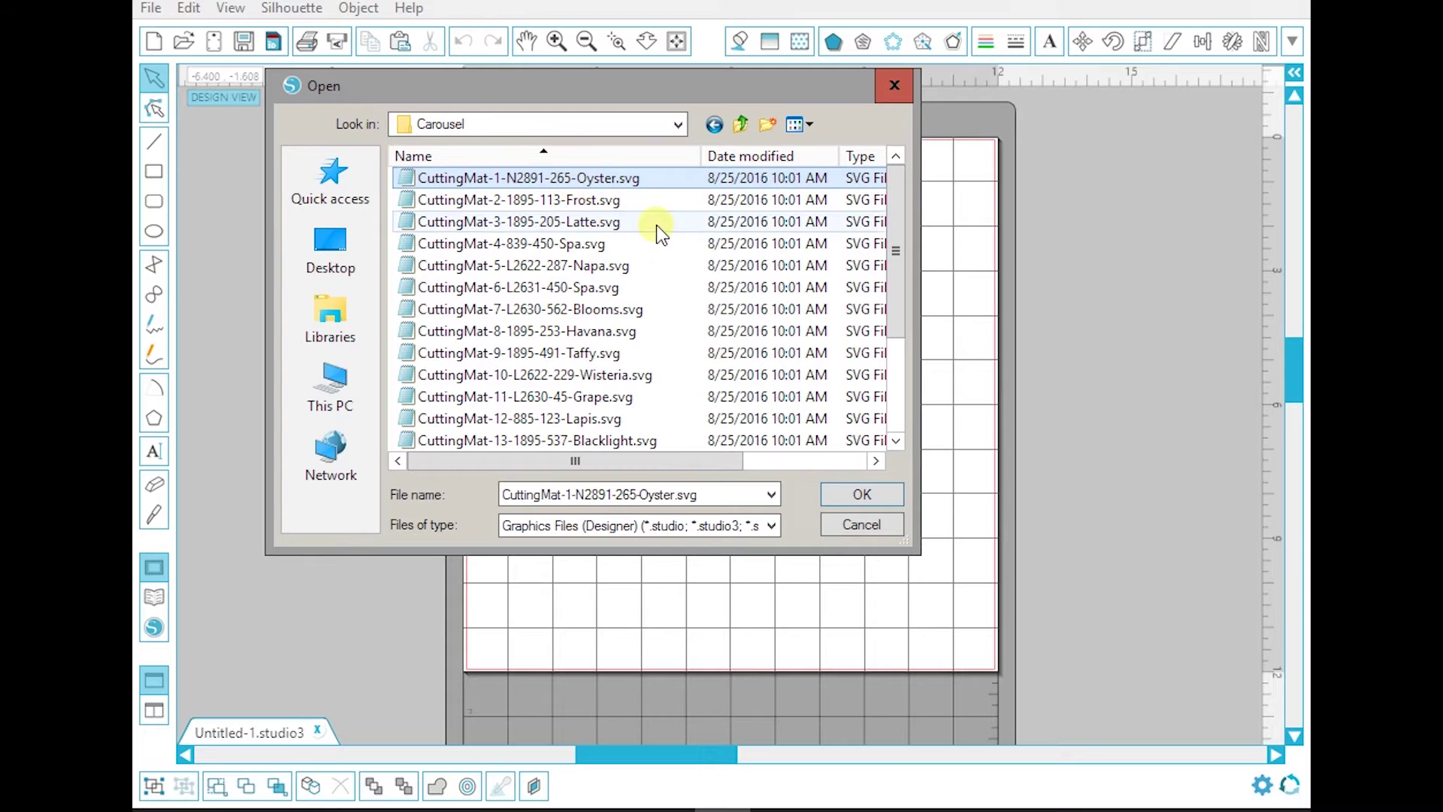
left_click(862, 494)
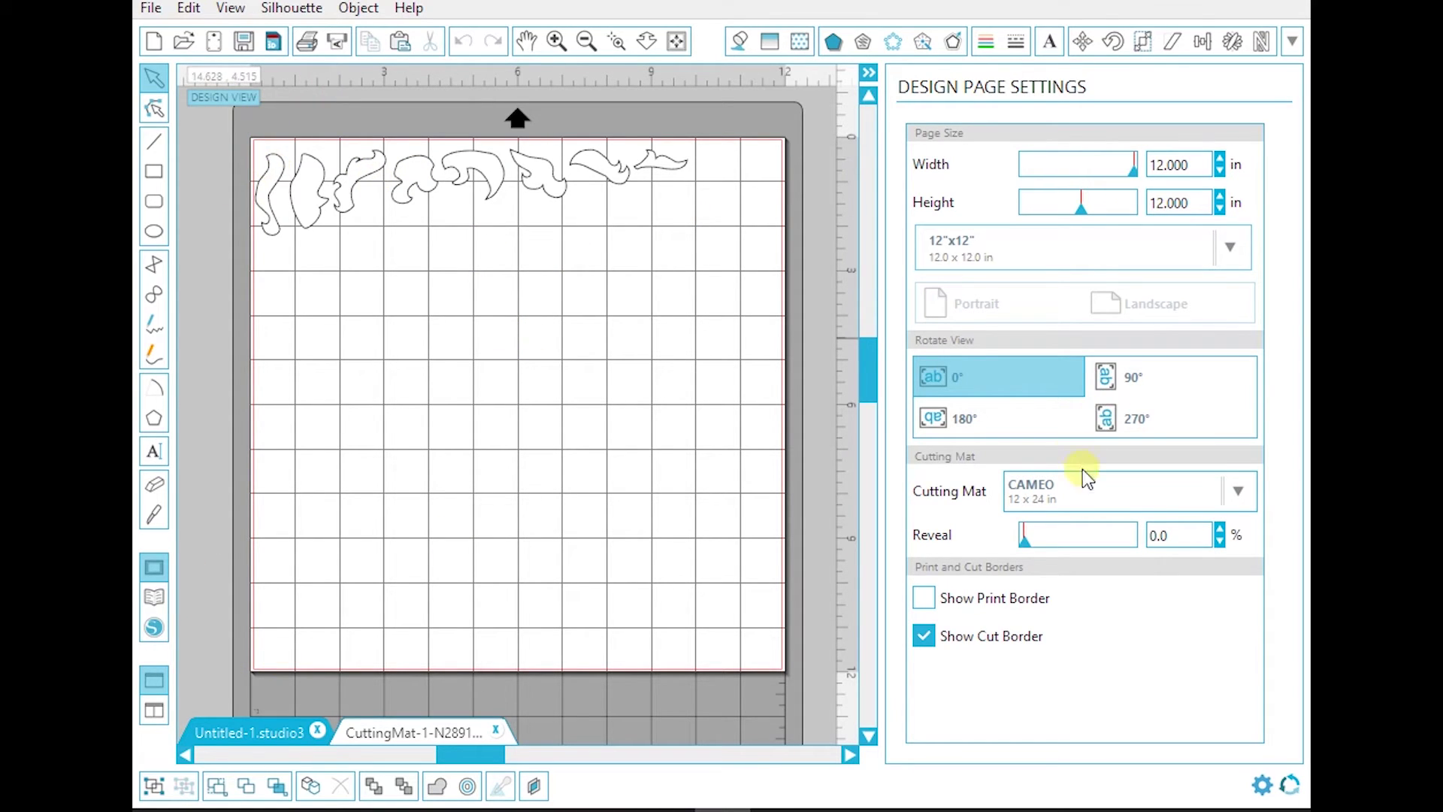
Step: Set the cutting mat size to CAMEO 12 x 12 in
left_click(1239, 491)
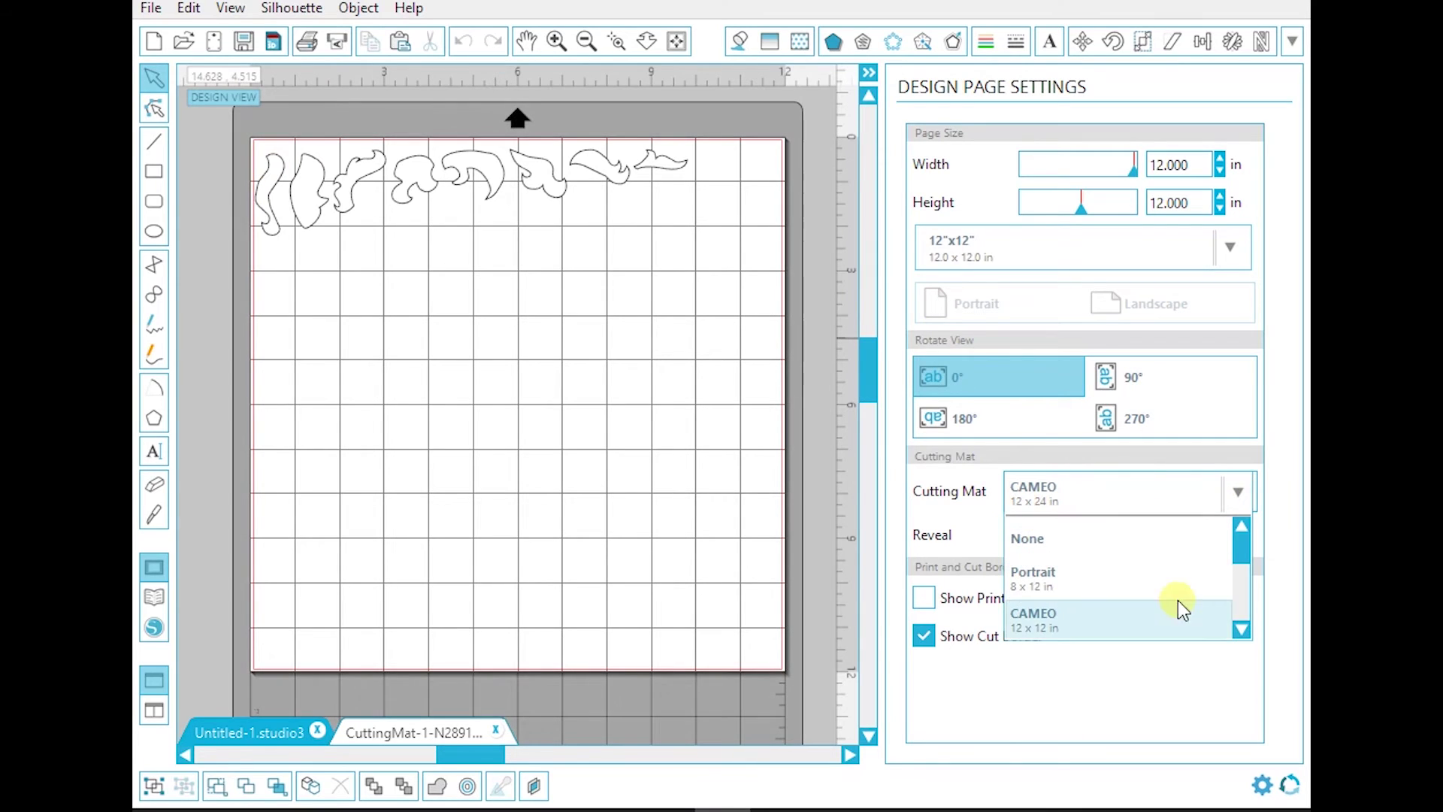
left_click(1035, 624)
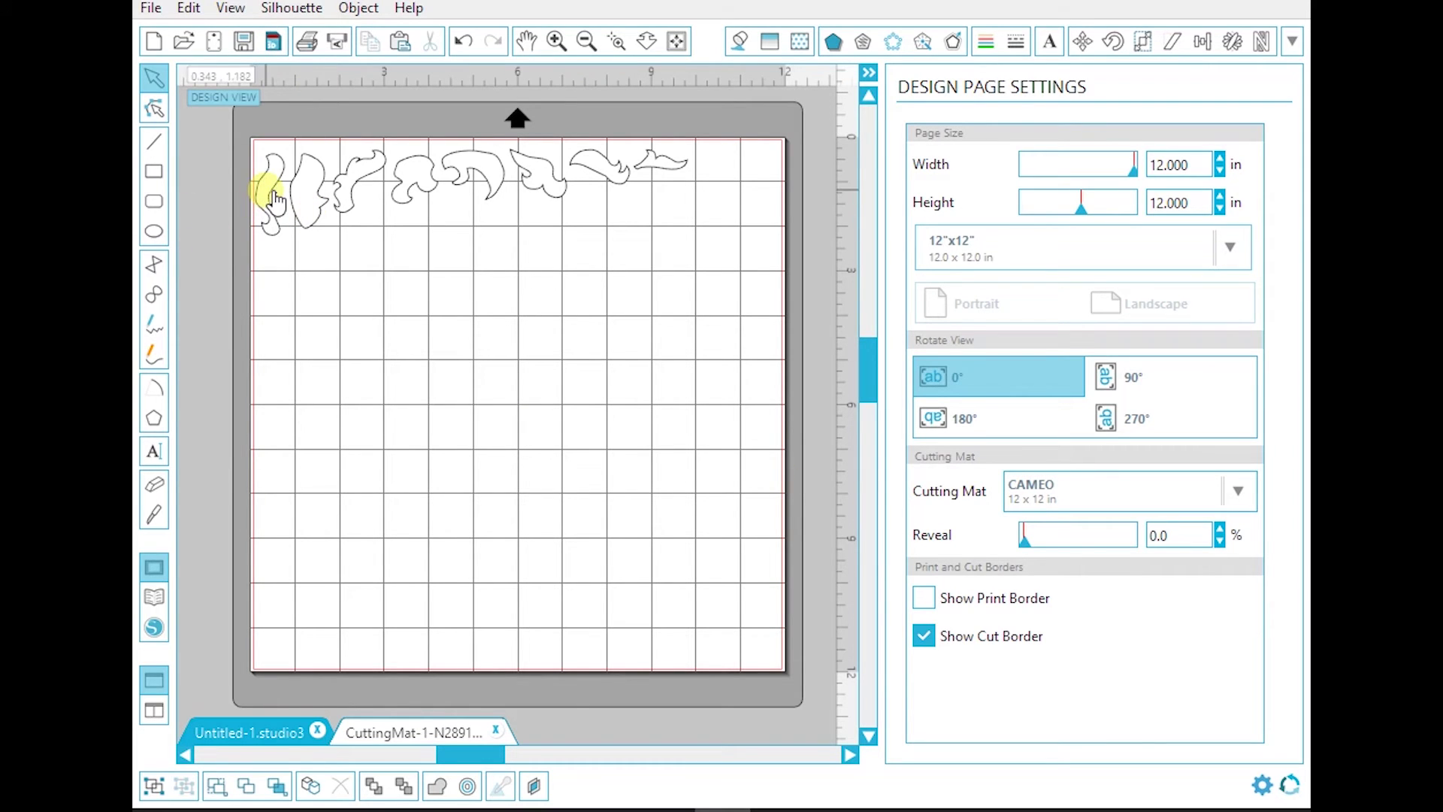
Step: Select and nudge the grouped row of quilt pieces, then ungroup it via the Object menu
left_click_drag(278, 200, 283, 188)
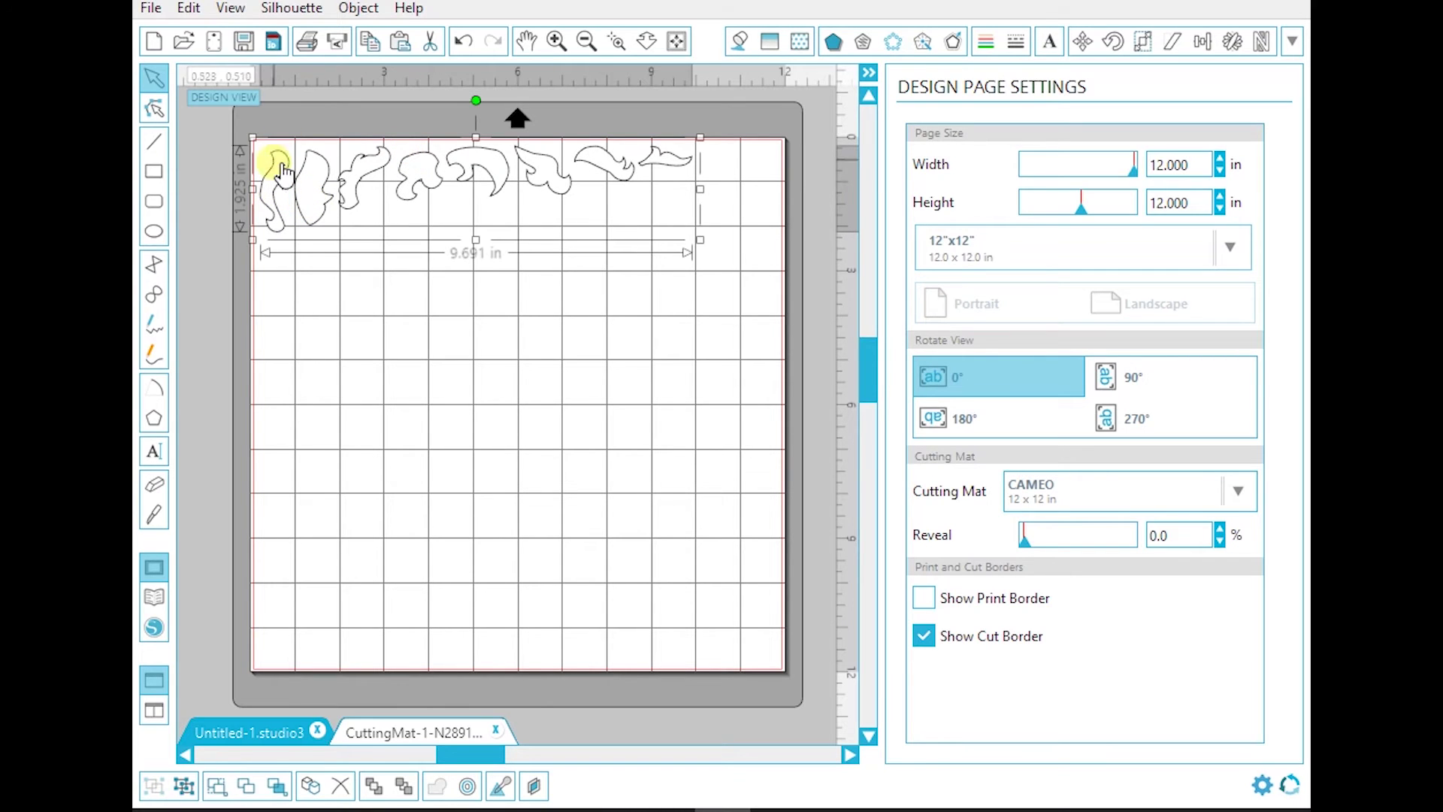
mouse_move(320, 194)
left_mouse_down()
mouse_move(364, 274)
mouse_move(319, 184)
left_mouse_up()
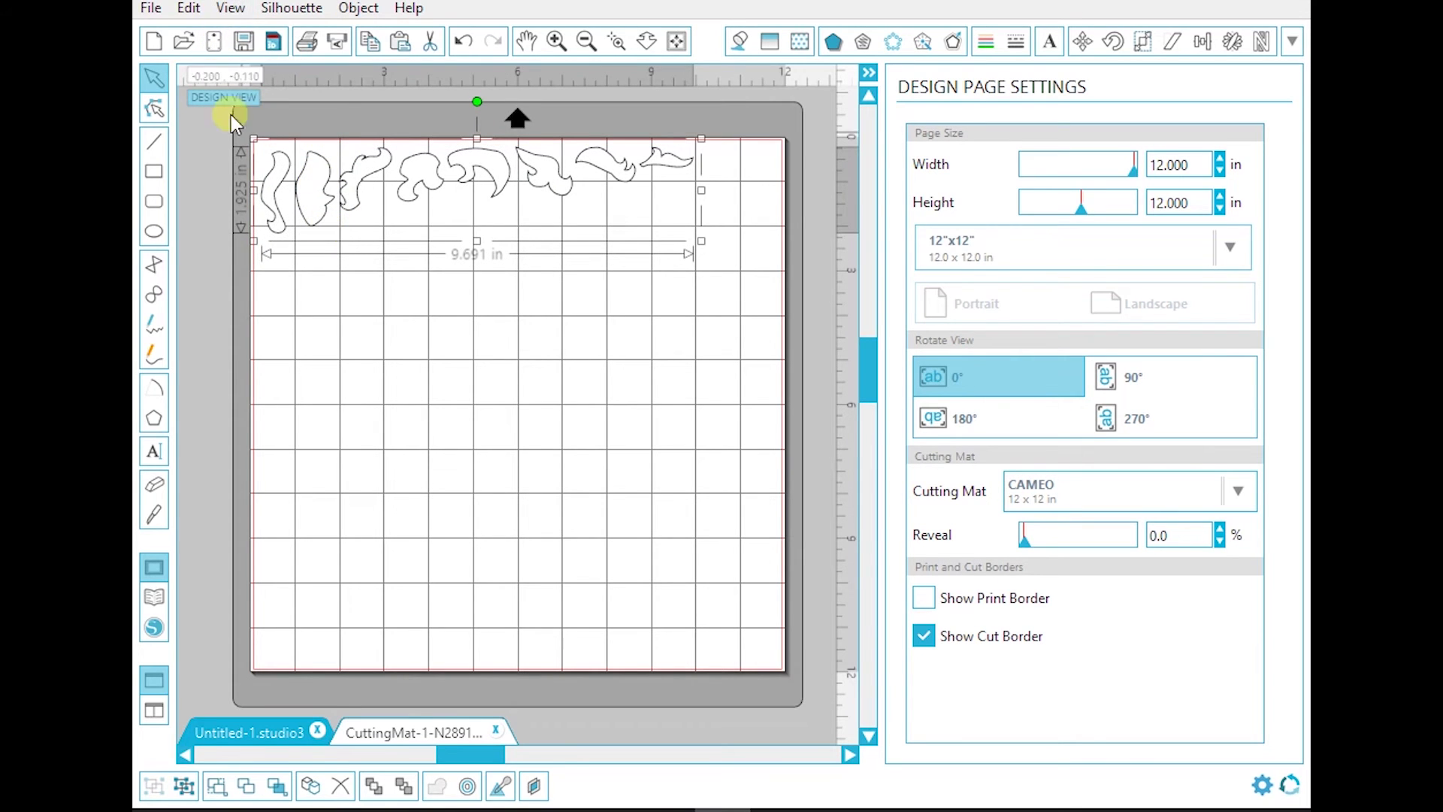
left_click(188, 9)
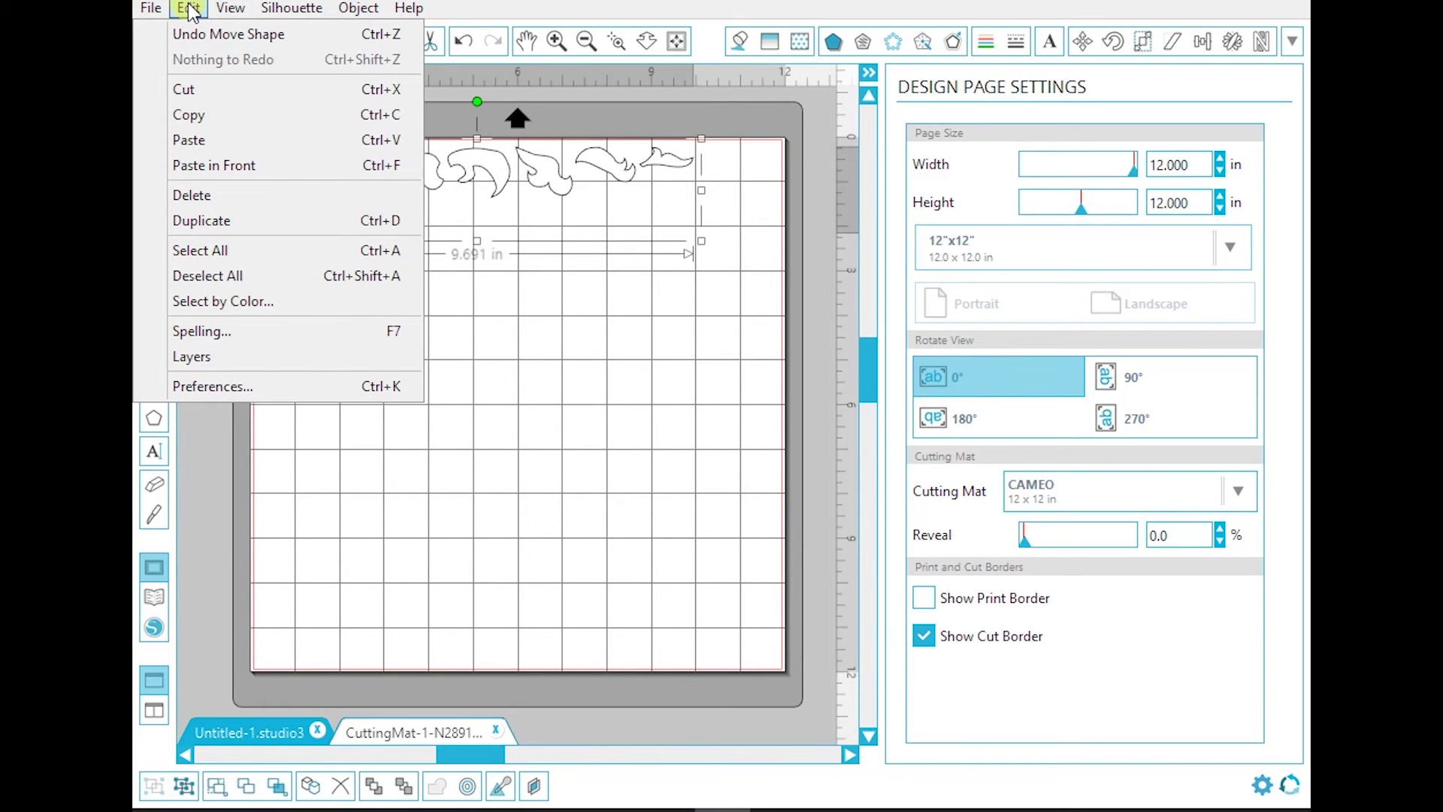
mouse_move(359, 8)
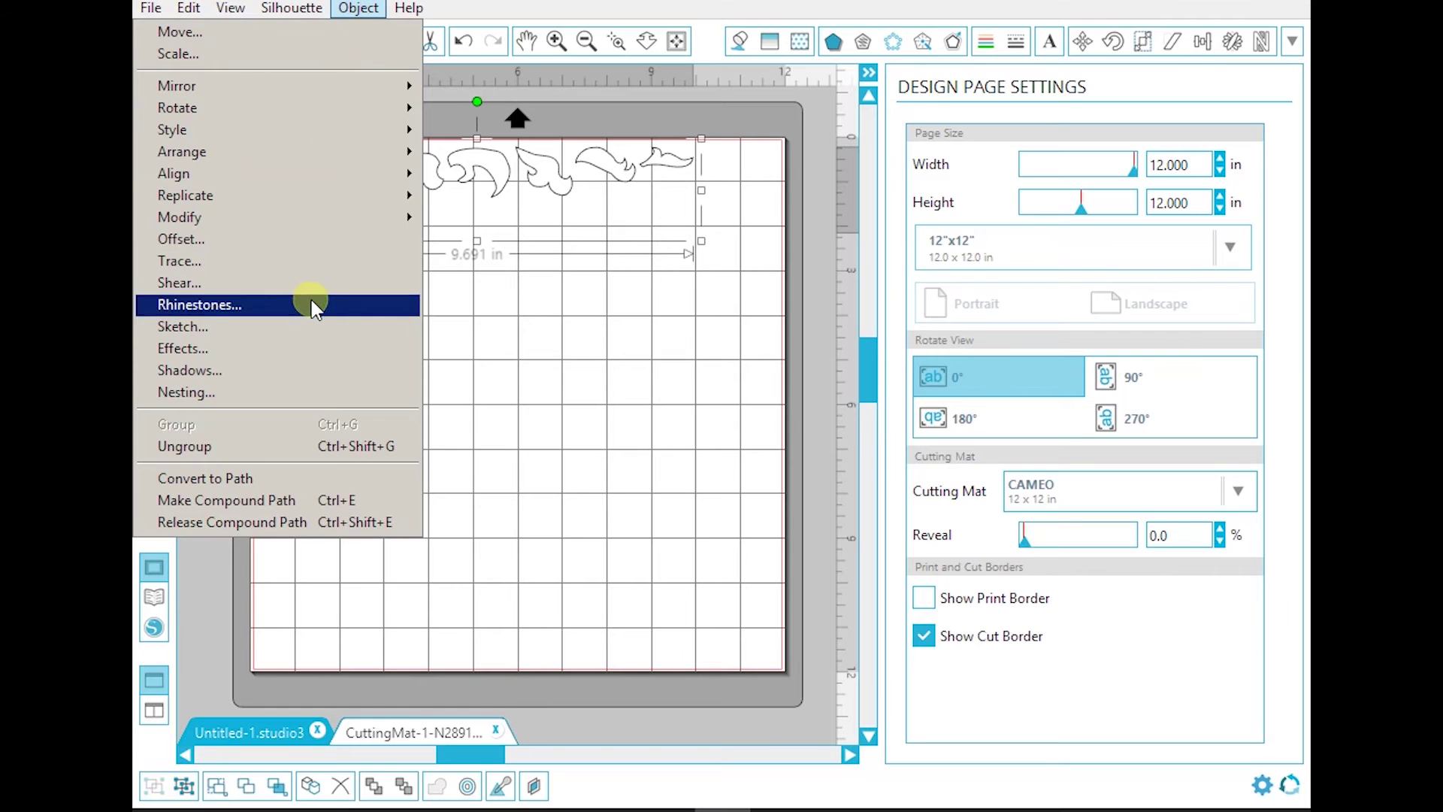
left_click(278, 451)
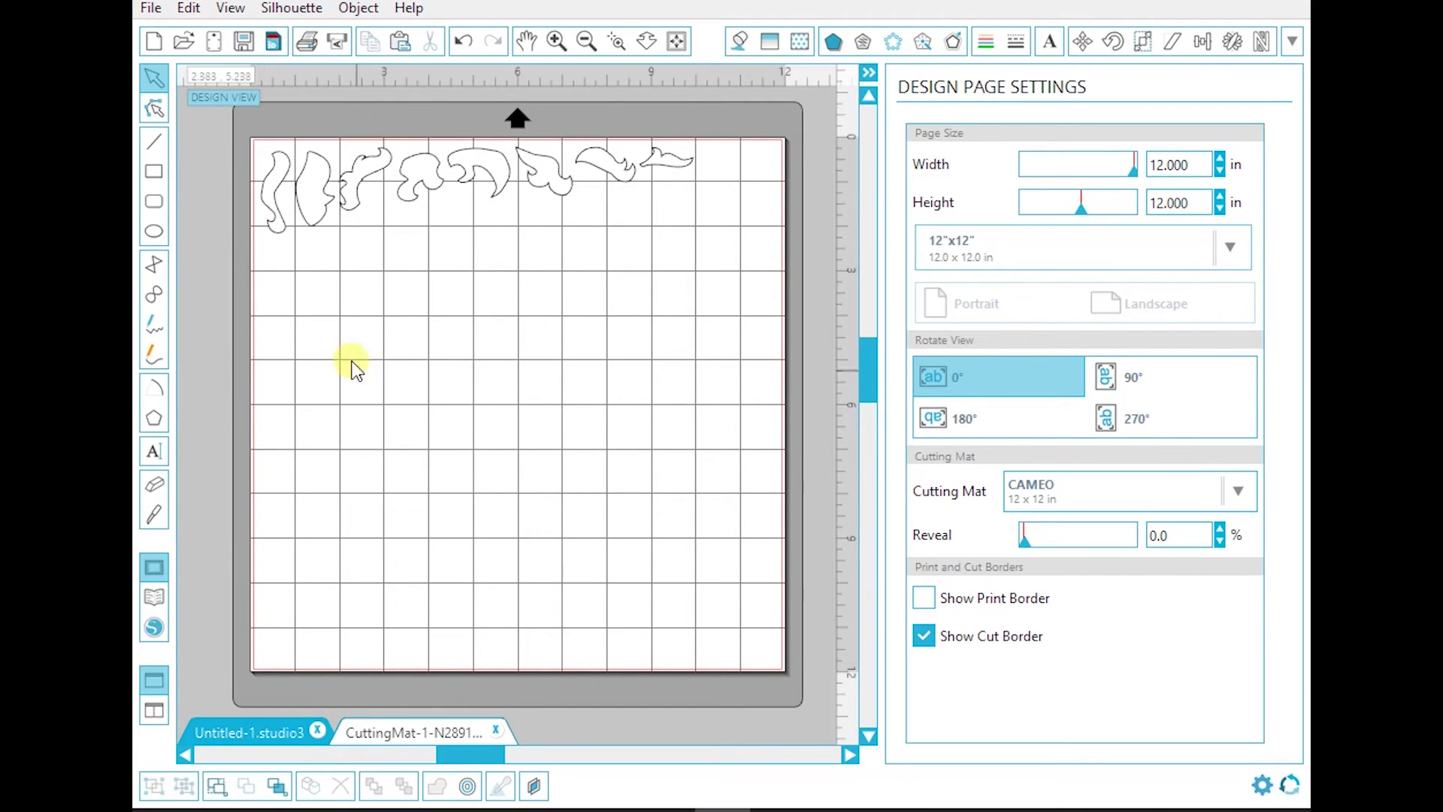
left_click(270, 177)
Step: Move the cloud, curled and wing pieces into the corner cluster, rotating the wing to fit
left_click(317, 188)
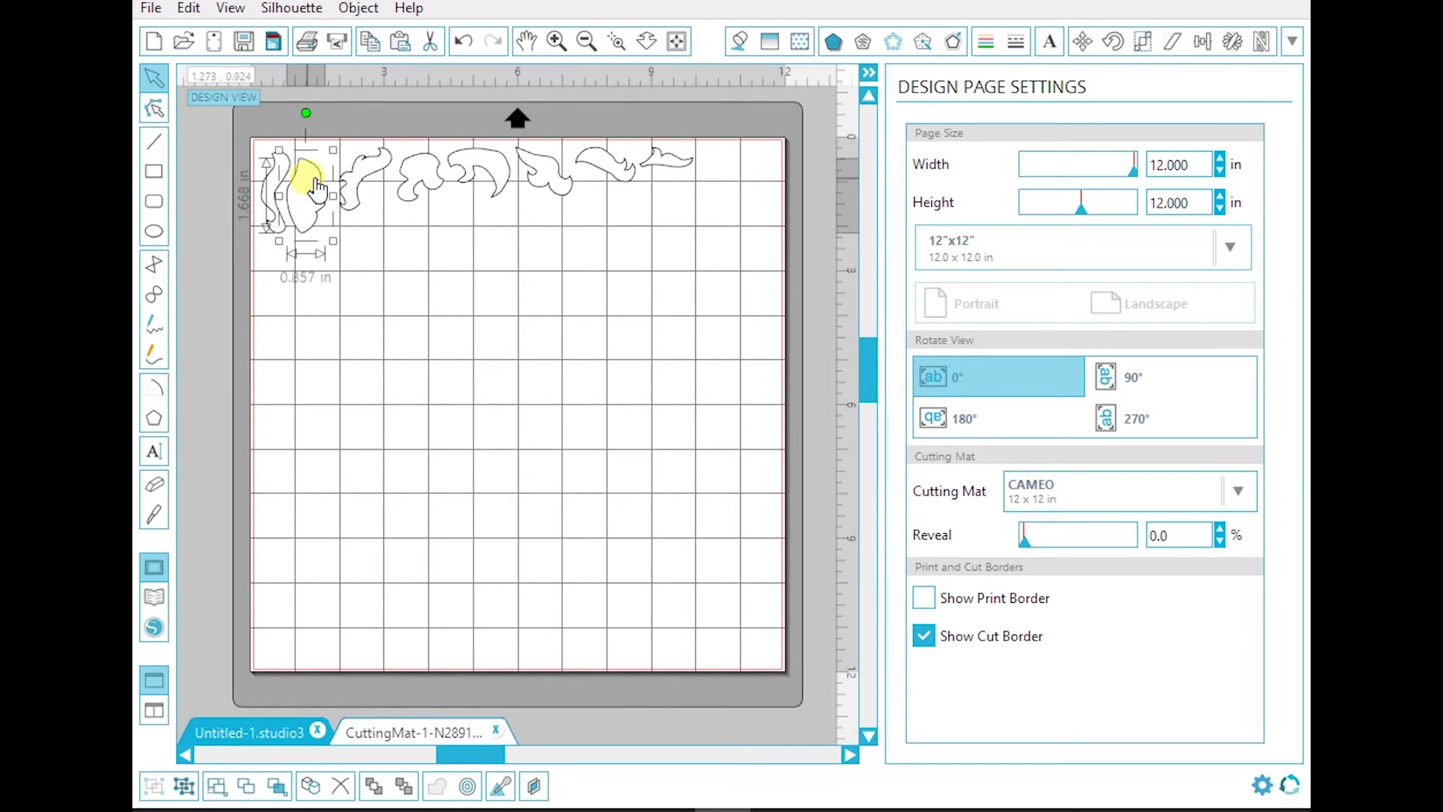
left_click(363, 162)
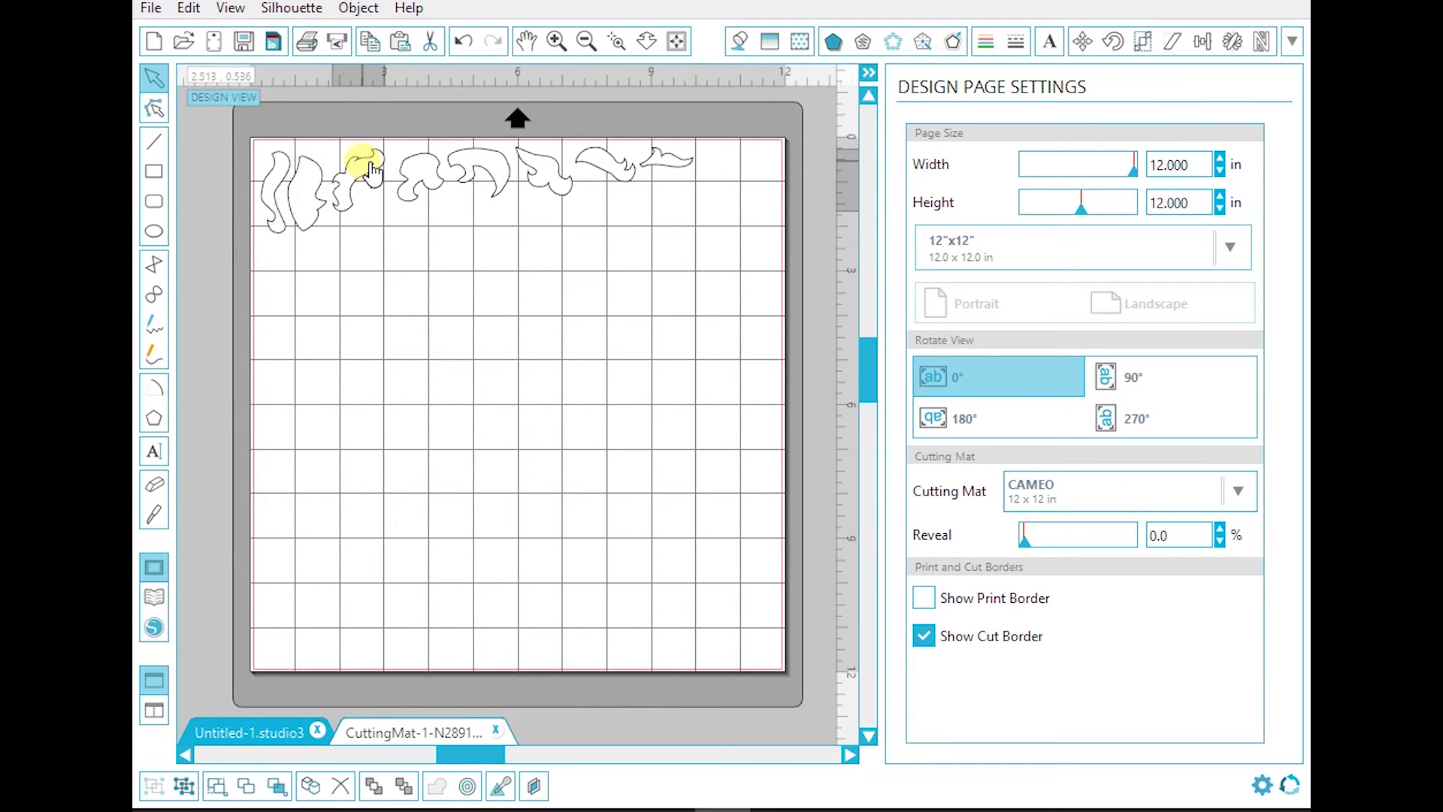
left_click_drag(426, 174, 293, 259)
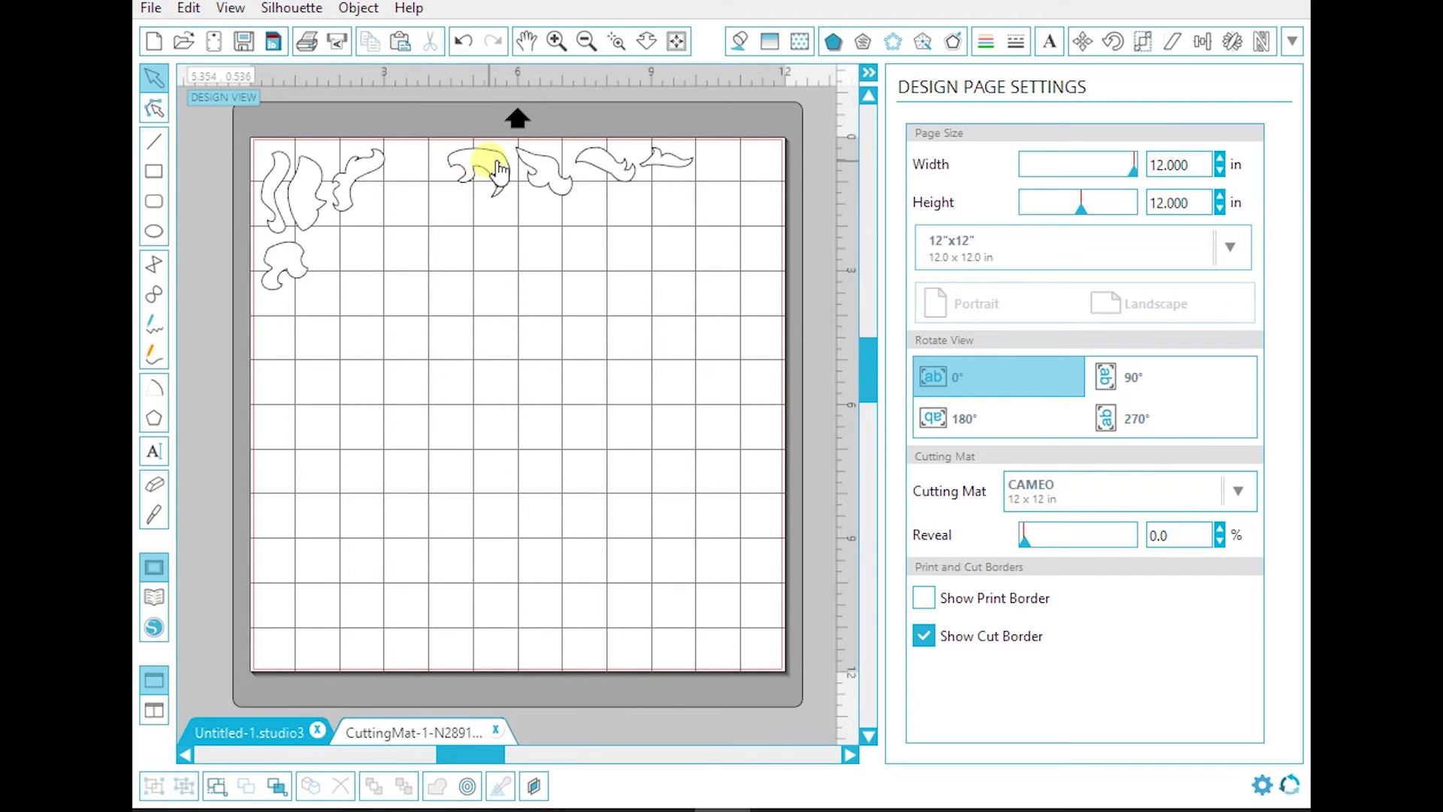
left_click_drag(498, 172, 359, 252)
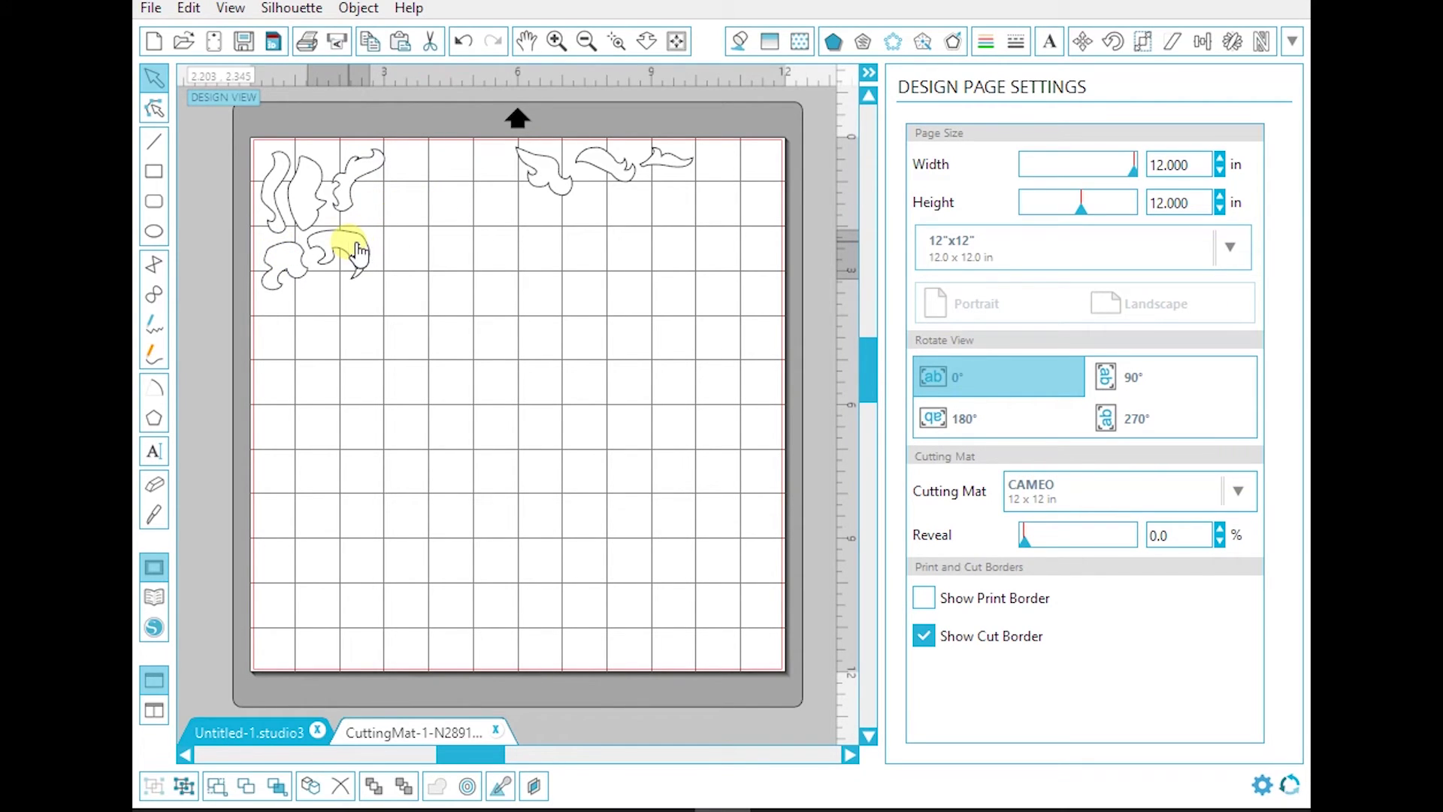
left_click_drag(548, 177, 390, 214)
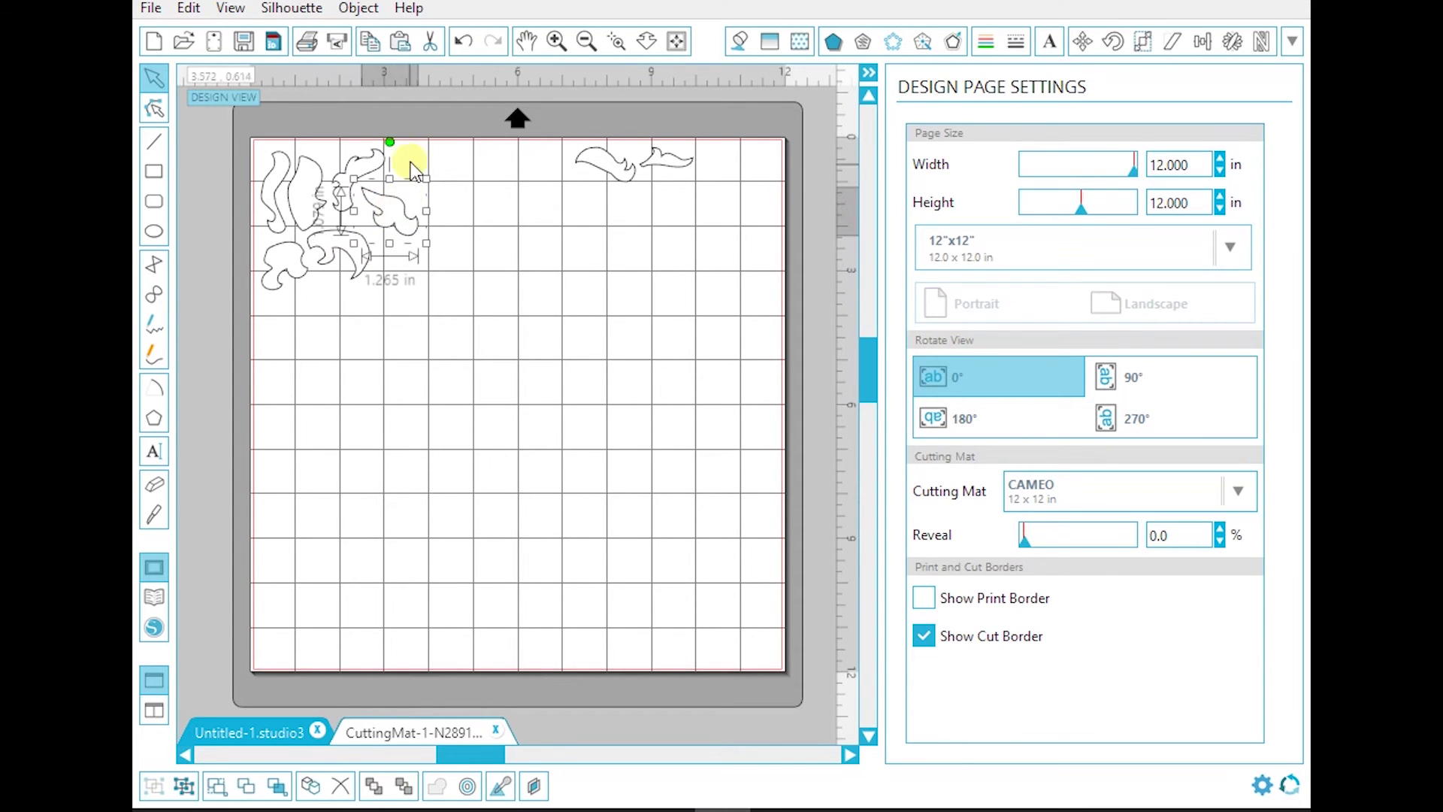
left_click_drag(390, 141, 295, 201)
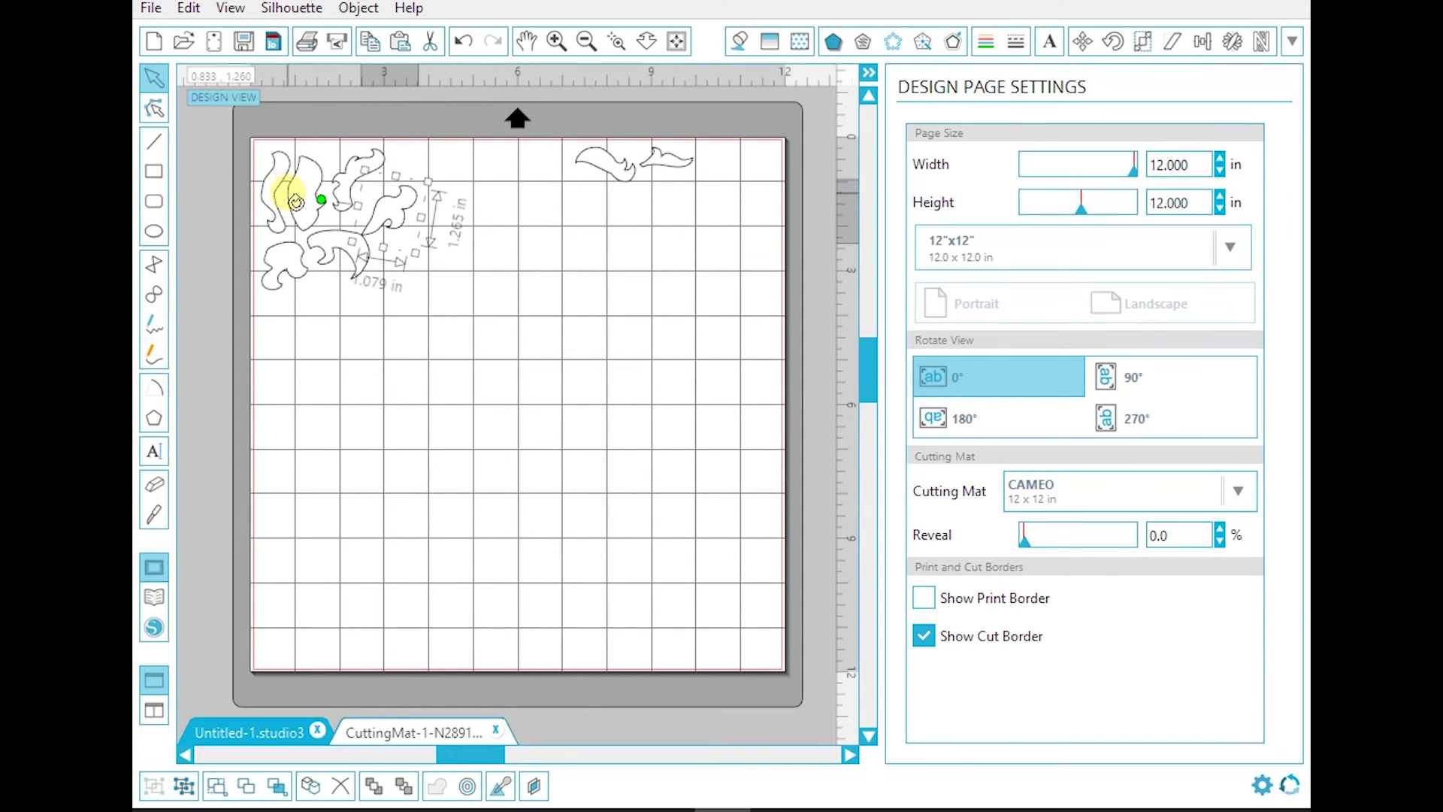
left_click_drag(387, 218, 381, 187)
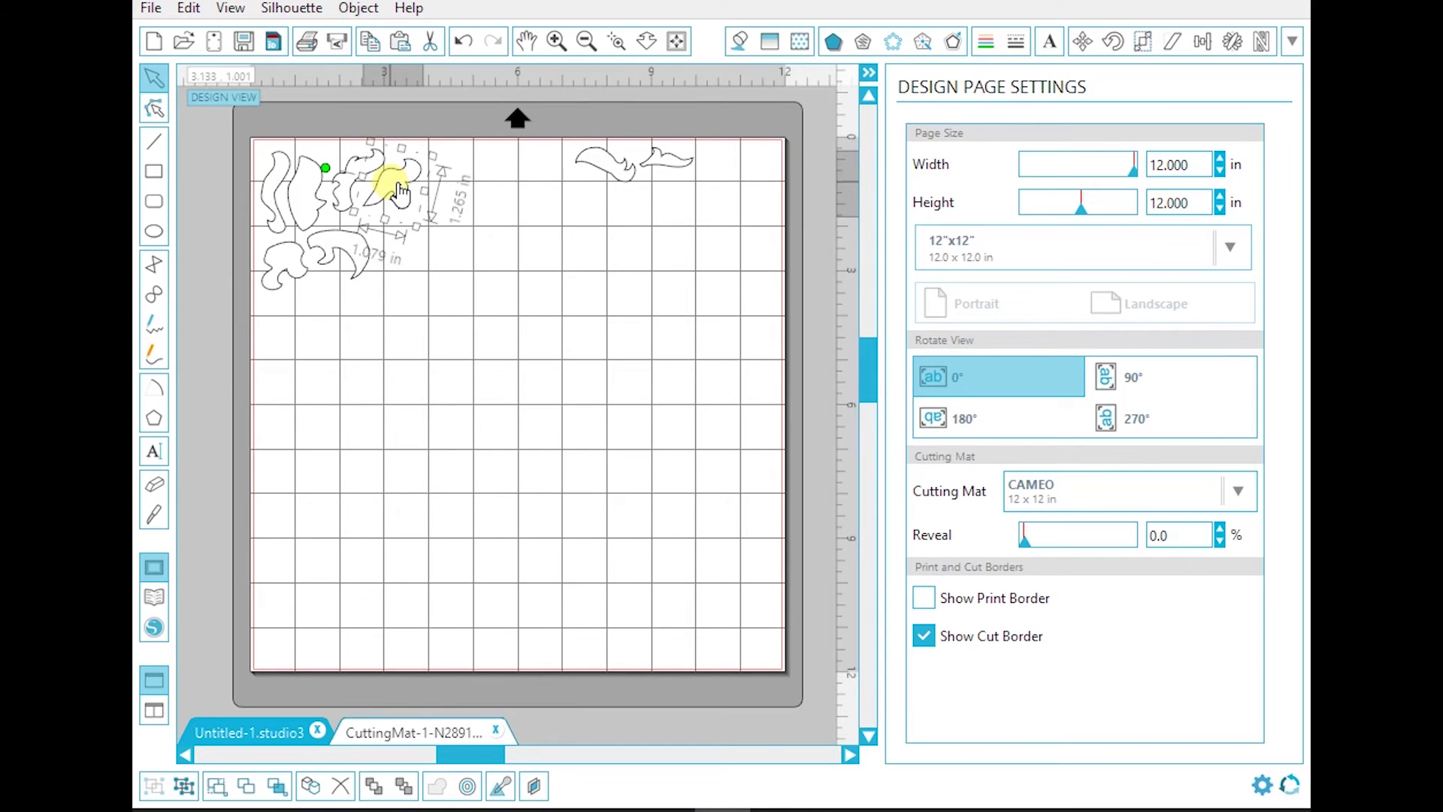
left_click(516, 154)
Step: Rotate the remaining wing and last pieces into place; select all at 3.588 x 3.161 in
left_click_drag(589, 156, 436, 260)
left_click_drag(438, 201, 538, 282)
mouse_move(429, 257)
left_mouse_down()
mouse_move(403, 232)
mouse_move(414, 236)
left_mouse_up()
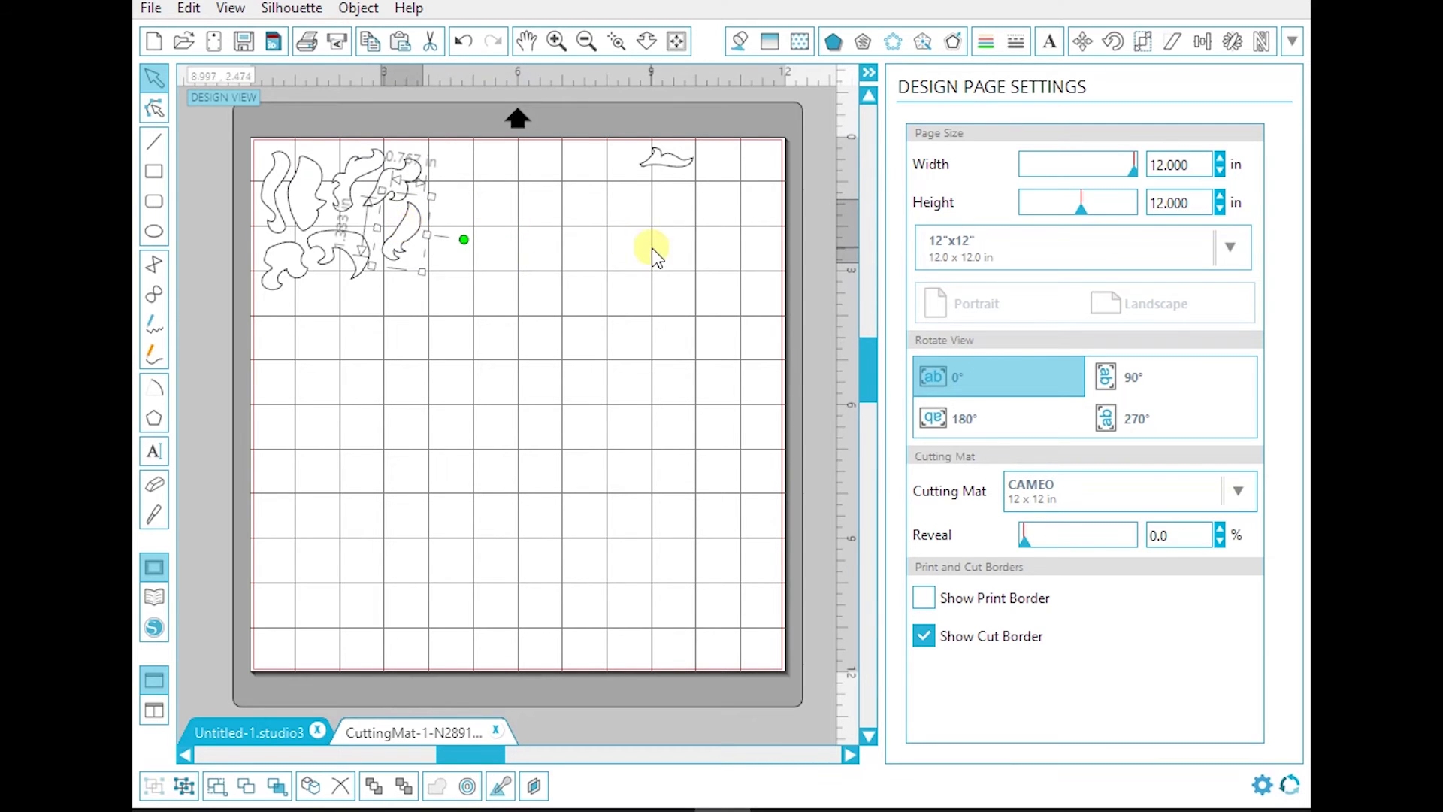
left_click_drag(666, 157, 393, 299)
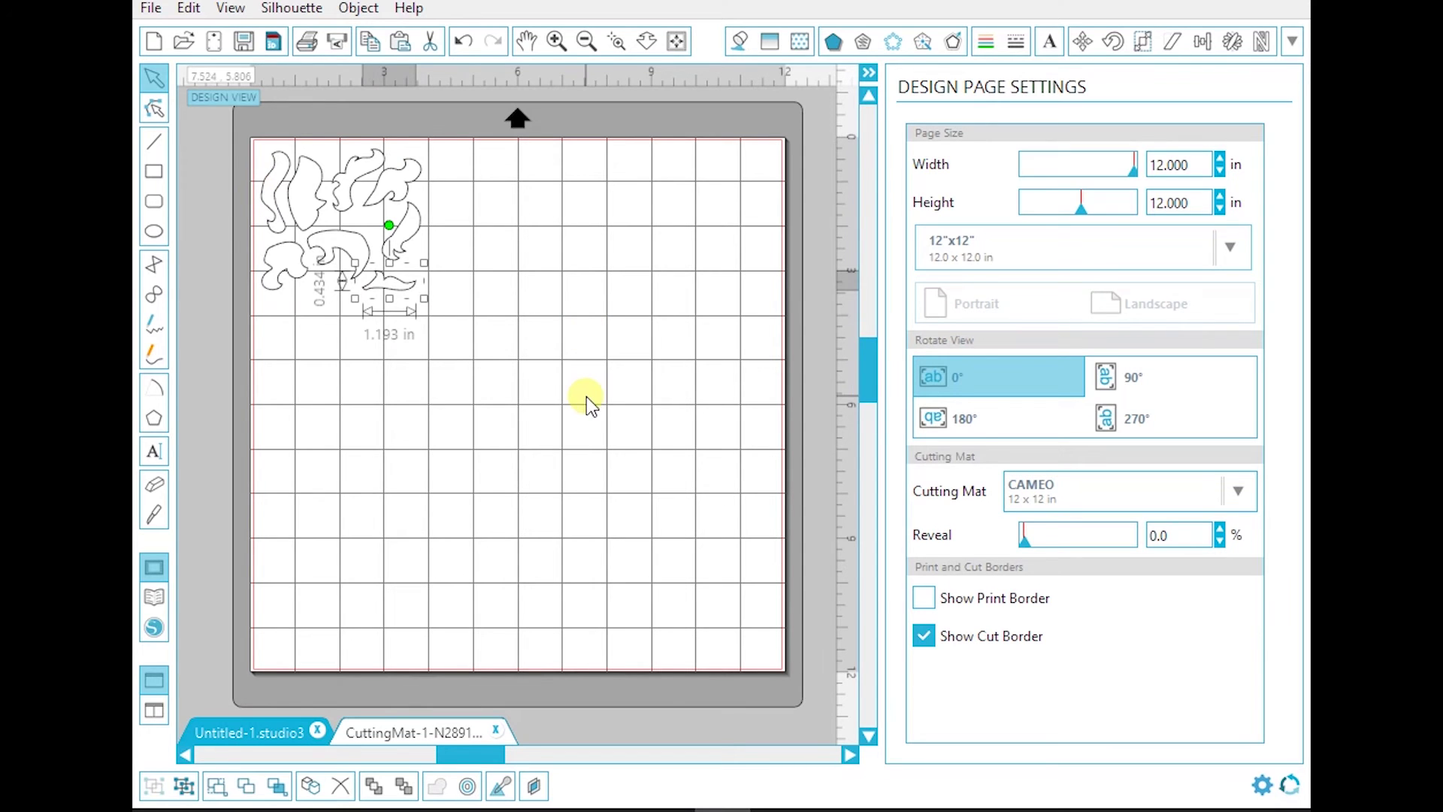
left_click_drag(583, 399, 254, 119)
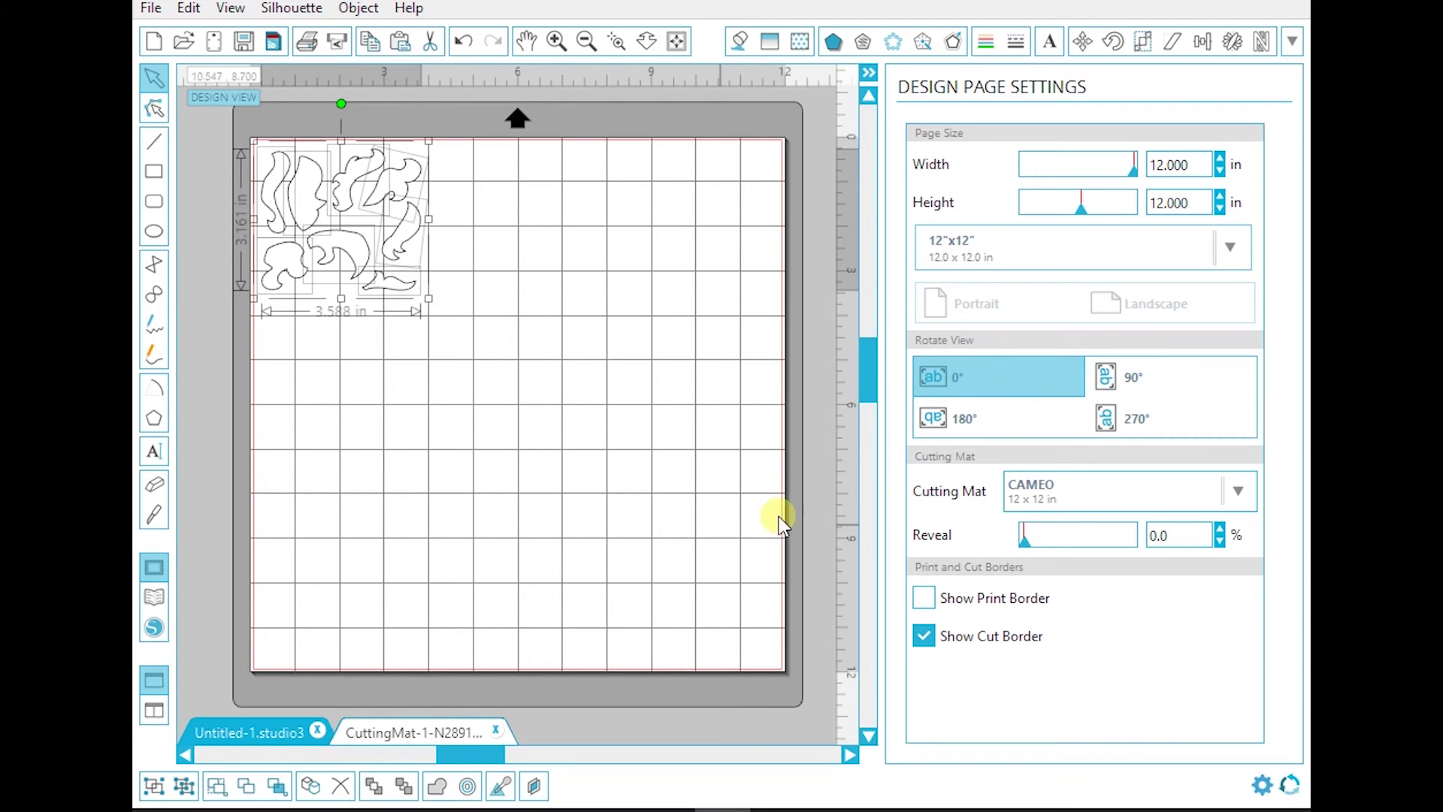
left_click_drag(501, 381, 281, 160)
left_click(1292, 43)
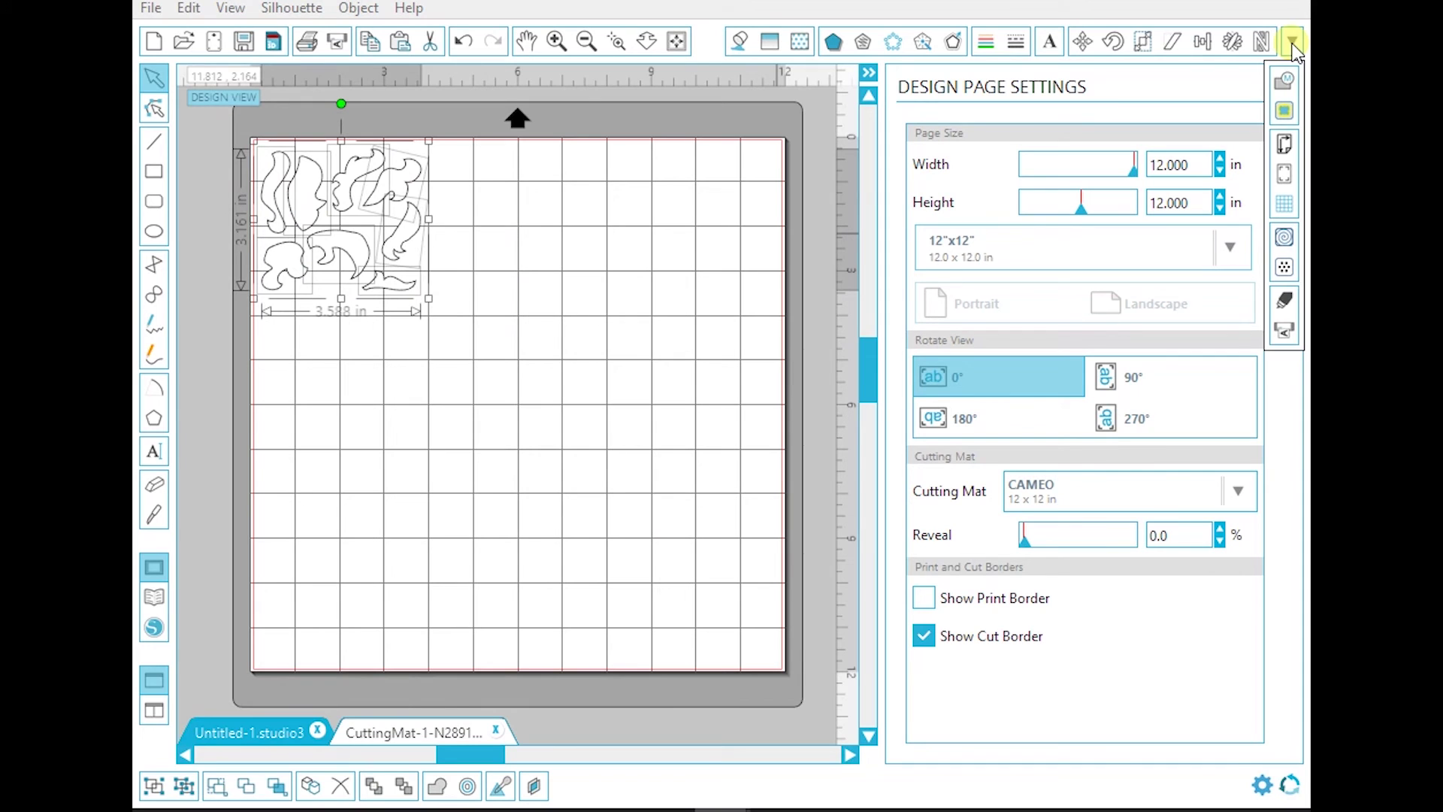
Step: In Cut Settings, choose Cut Edge and thin cotton Fabric, then scroll to Double Cut
left_click(1285, 298)
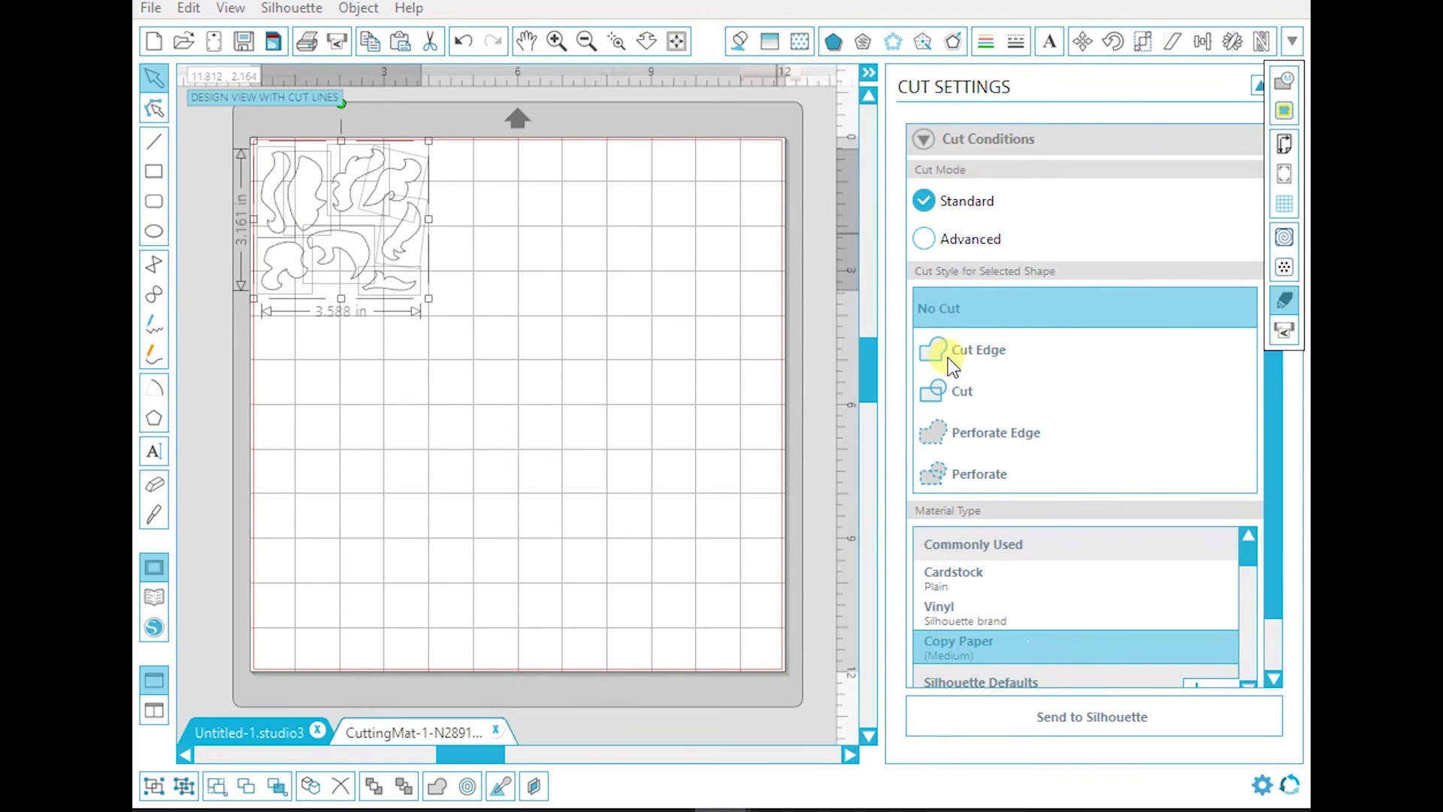
left_click(938, 349)
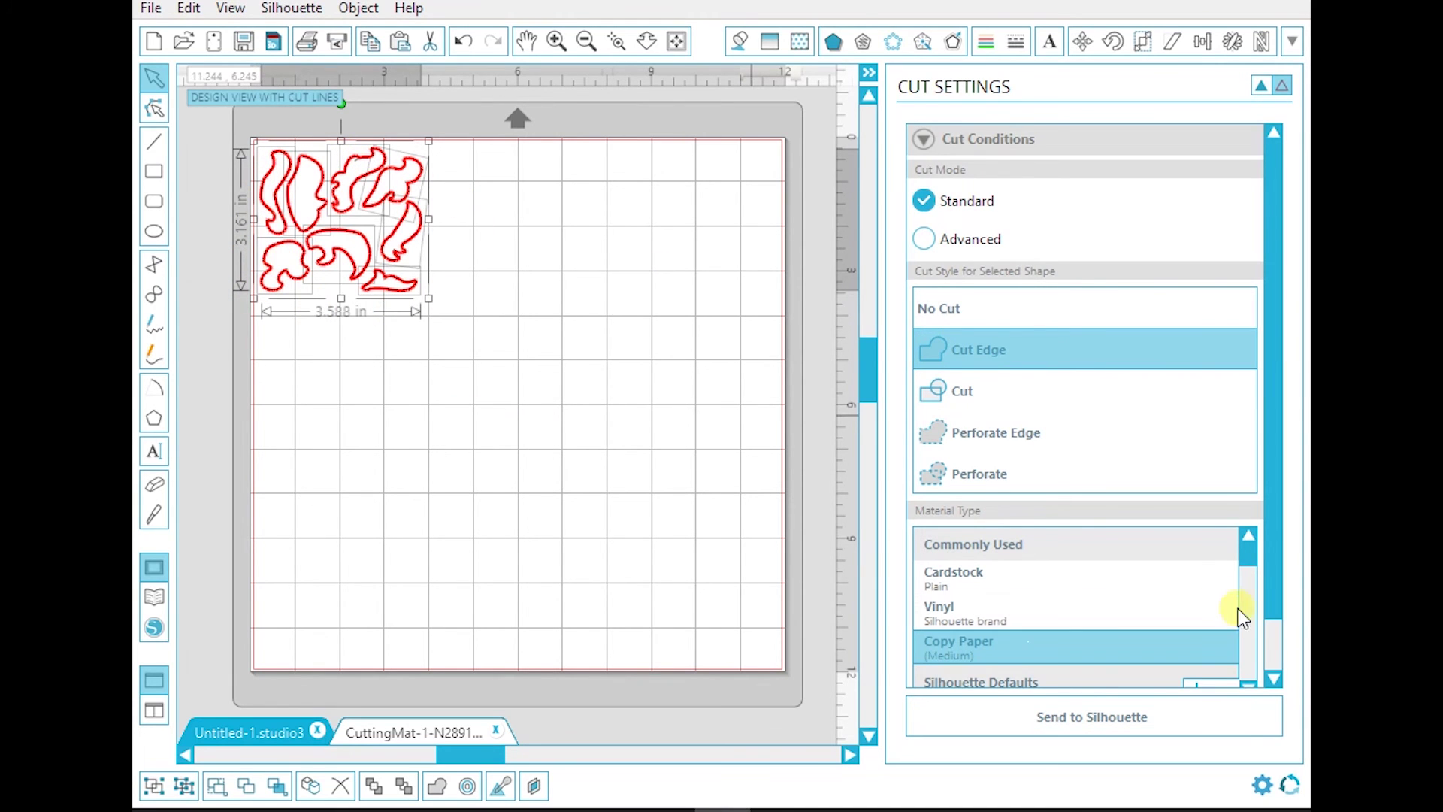
left_click(1249, 560)
left_click_drag(1249, 556, 1258, 587)
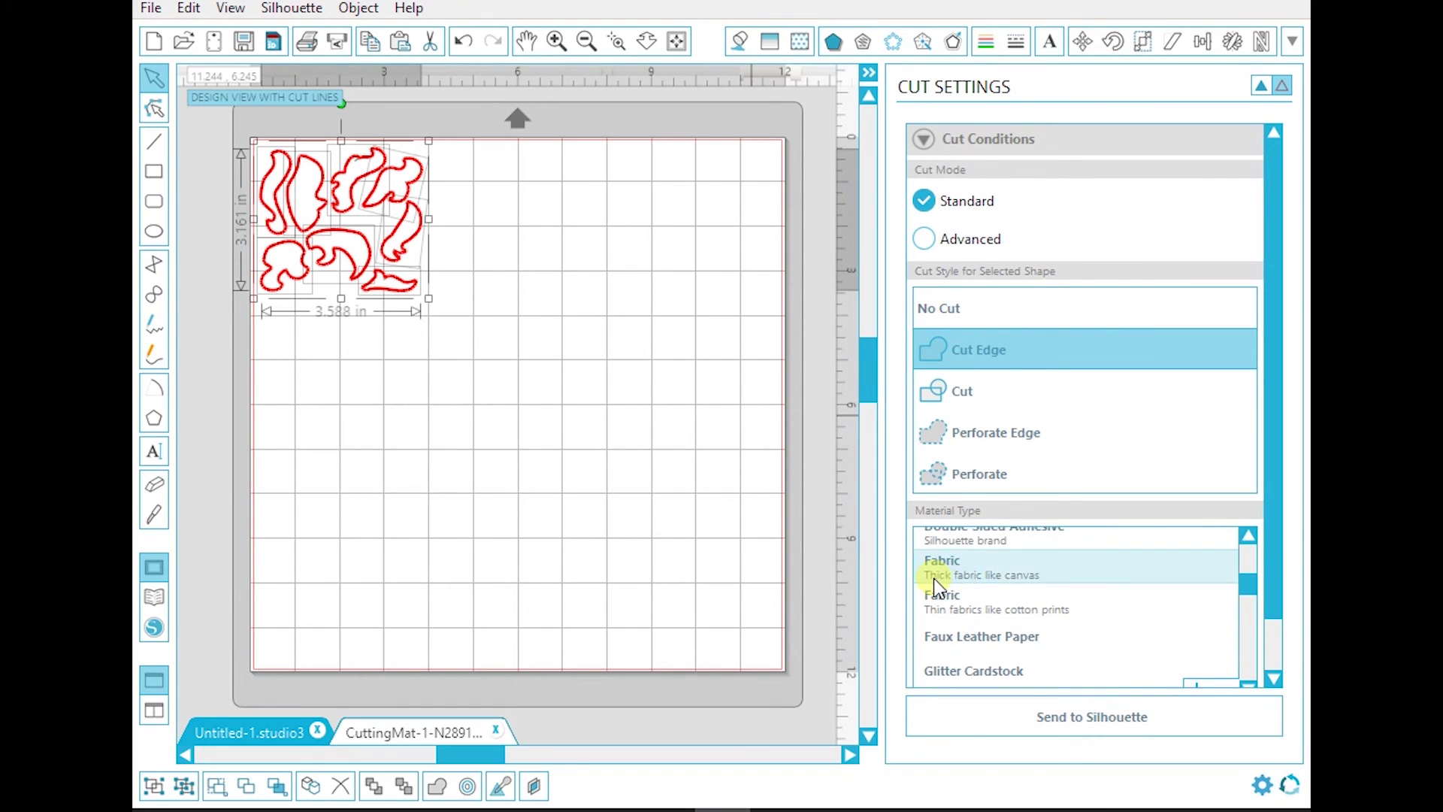
left_click(971, 607)
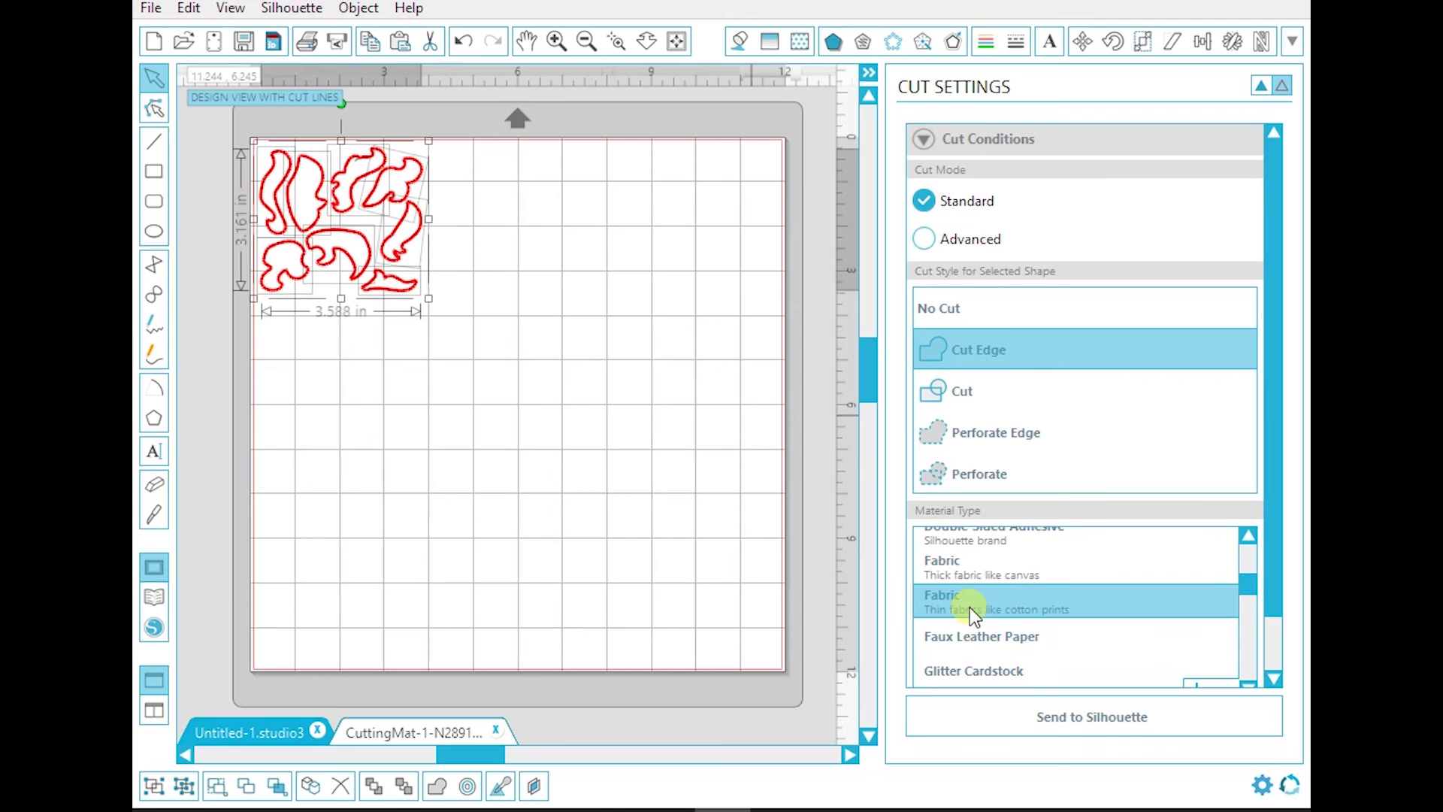
left_click_drag(1281, 197, 1298, 494)
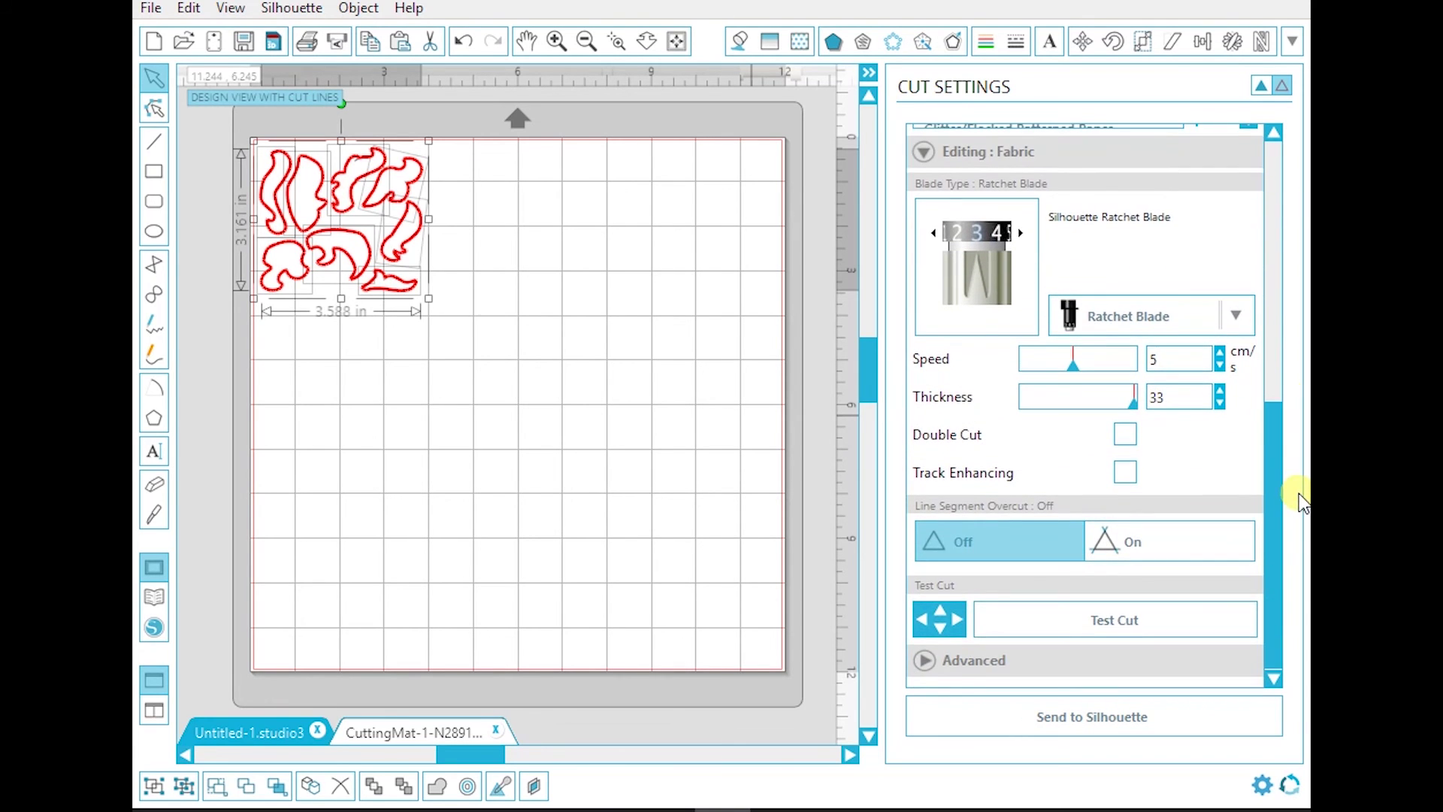